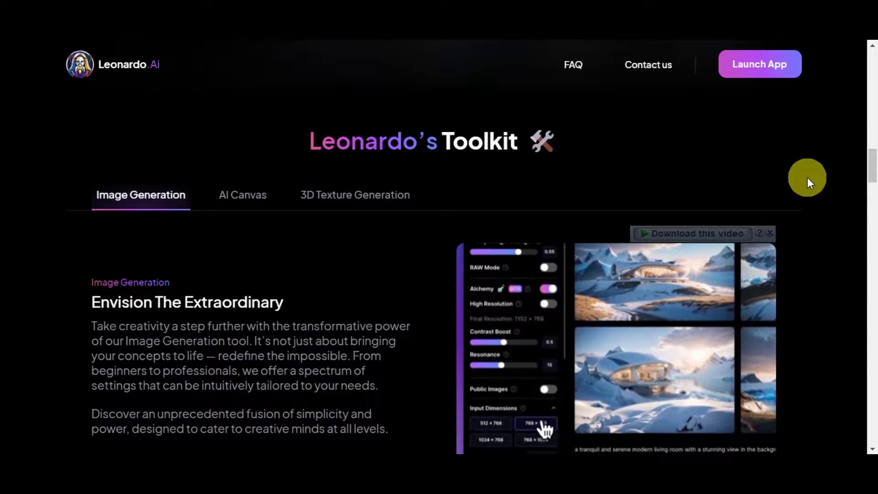
# - Examine the landing page's toolkit, fine-tuned models, platform gallery and community sections
pyautogui.scroll(-3, 807, 177)
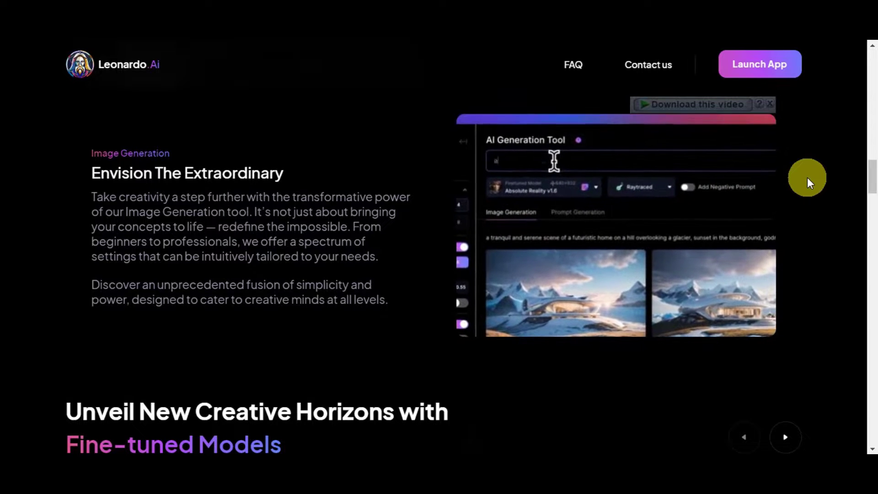
pyautogui.scroll(-6, 808, 178)
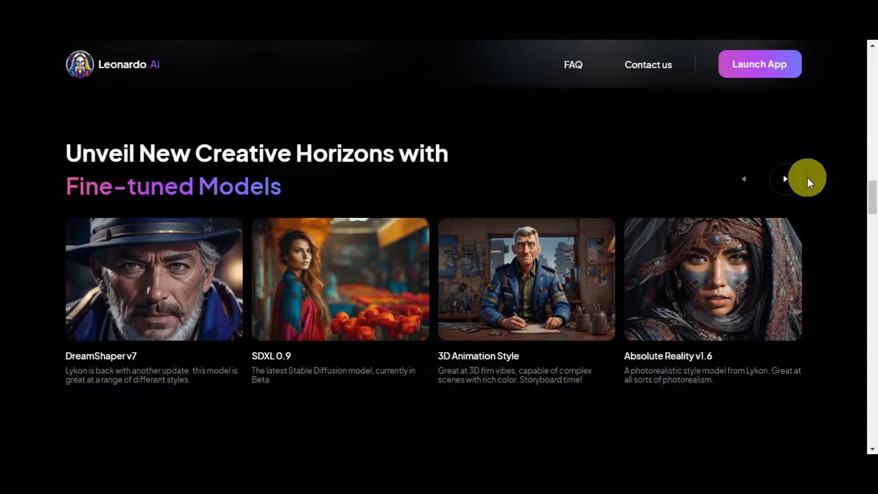
pyautogui.scroll(-3, 808, 177)
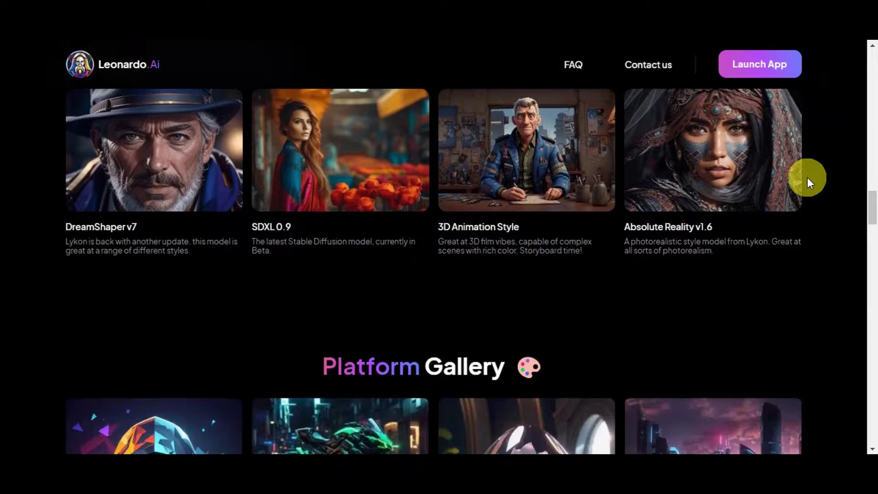
pyautogui.scroll(-4, 808, 177)
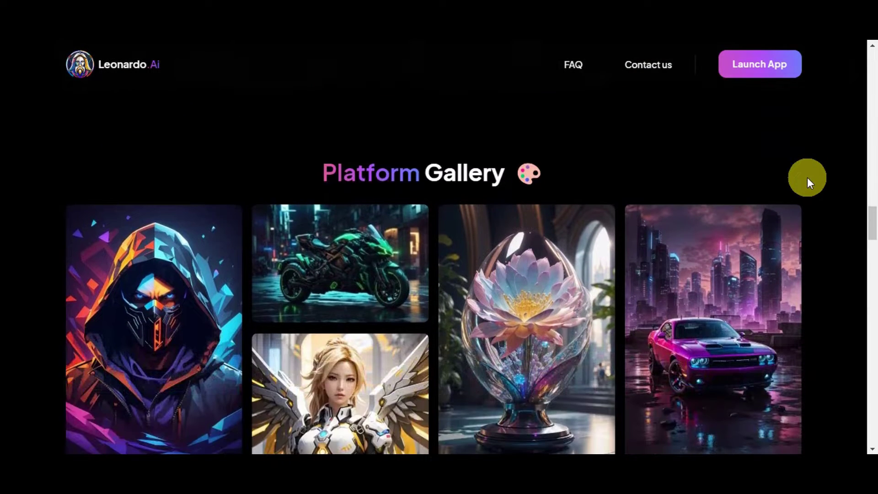
pyautogui.scroll(-3, 807, 183)
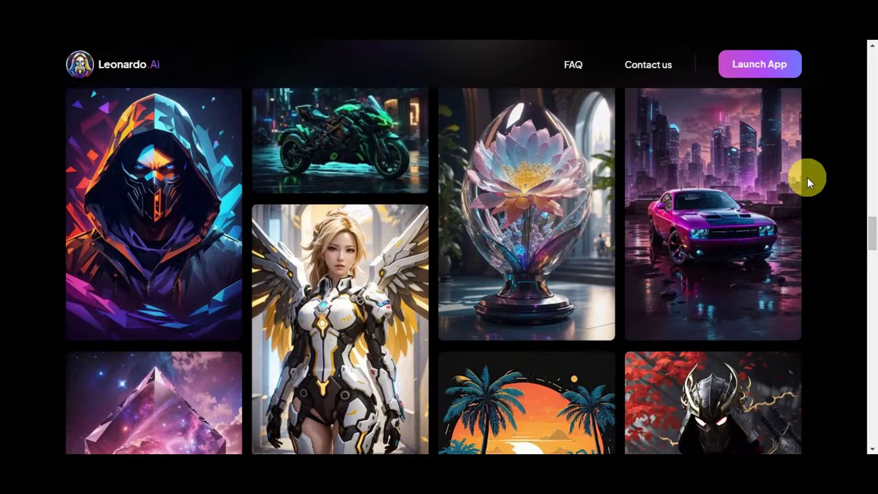
pyautogui.scroll(-4, 808, 177)
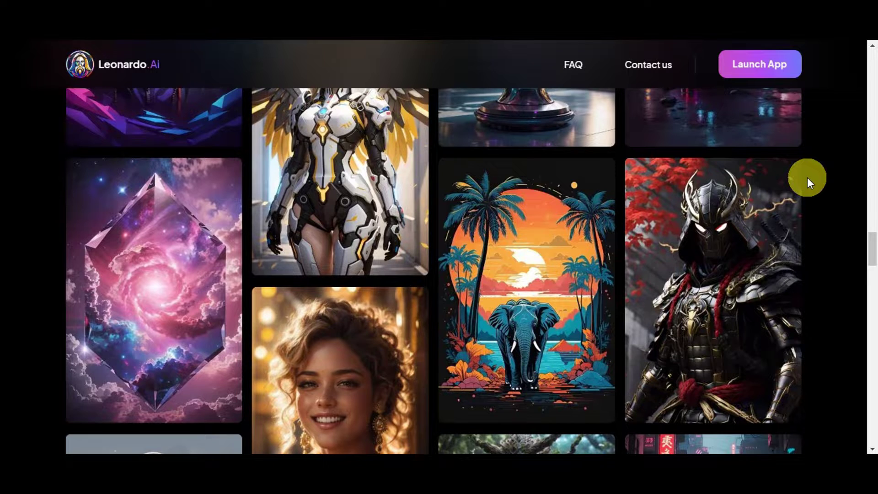
pyautogui.scroll(-3, 808, 178)
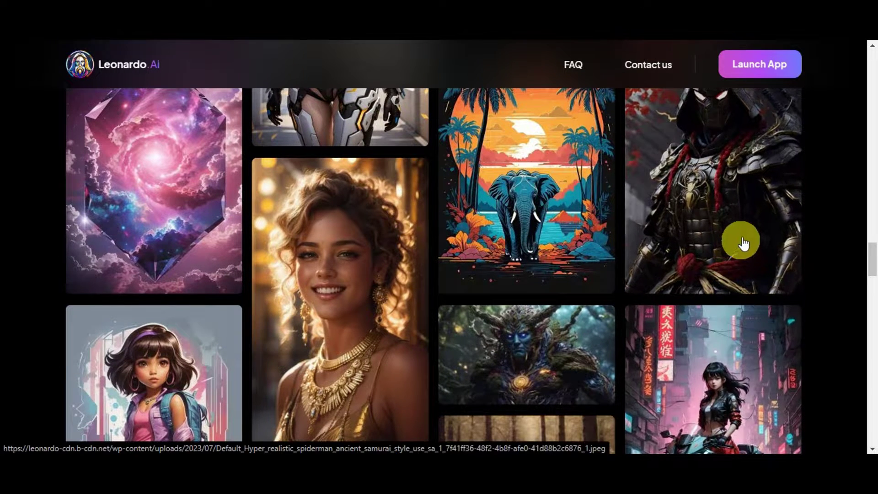
pyautogui.scroll(-3, 746, 237)
pyautogui.scroll(-3, 746, 236)
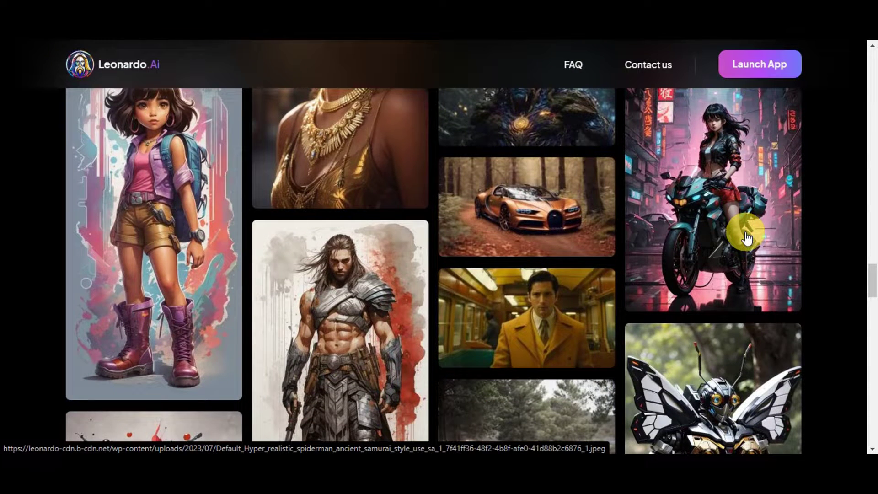
pyautogui.scroll(-2, 746, 237)
pyautogui.scroll(-3, 747, 238)
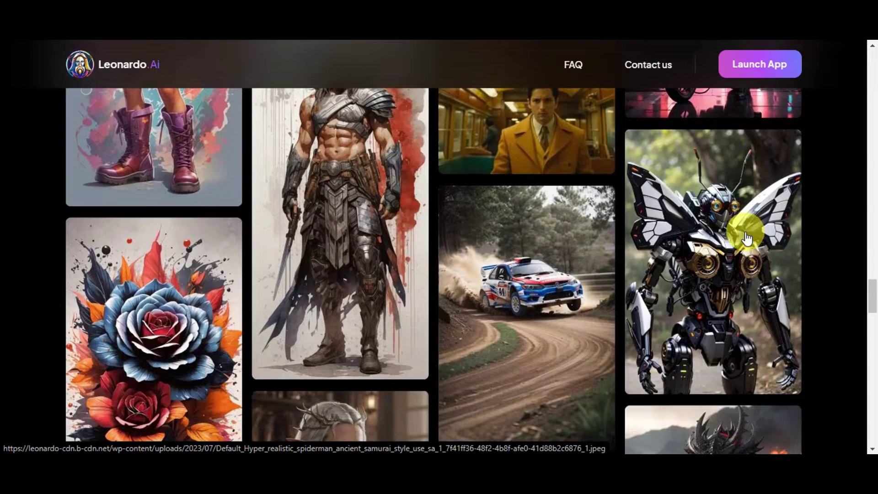
pyautogui.scroll(-3, 746, 237)
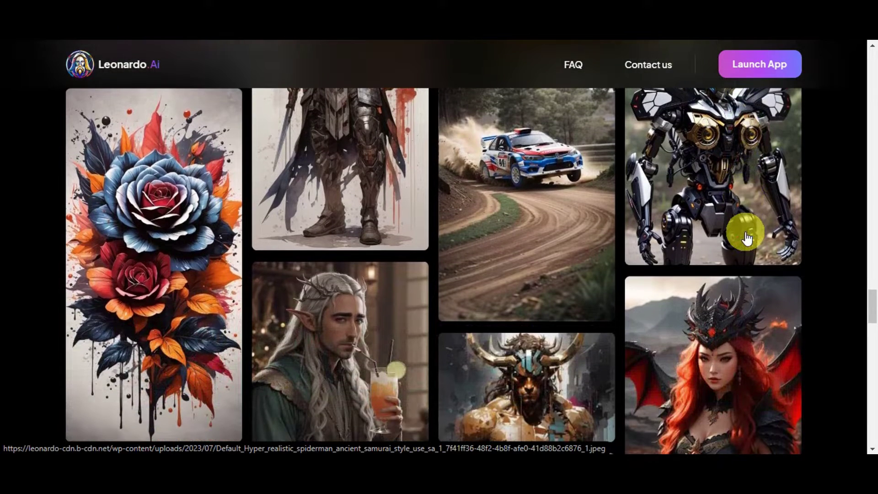
pyautogui.scroll(-2, 746, 238)
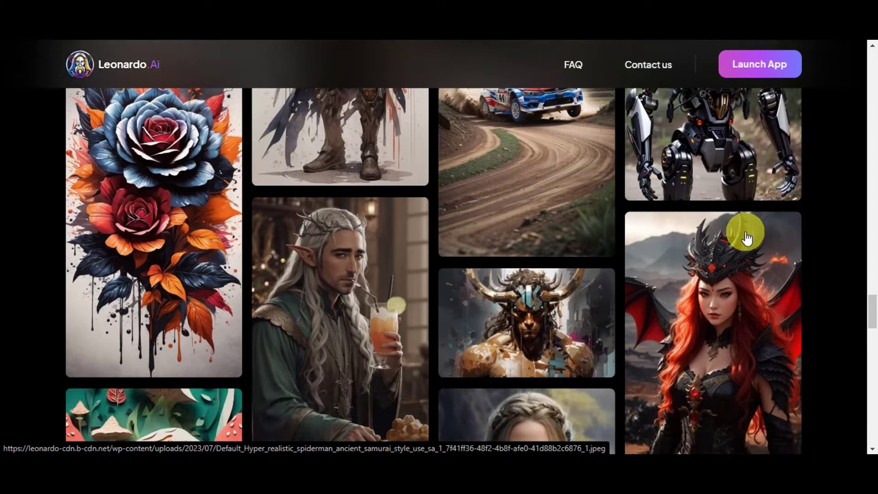
pyautogui.scroll(-2, 747, 238)
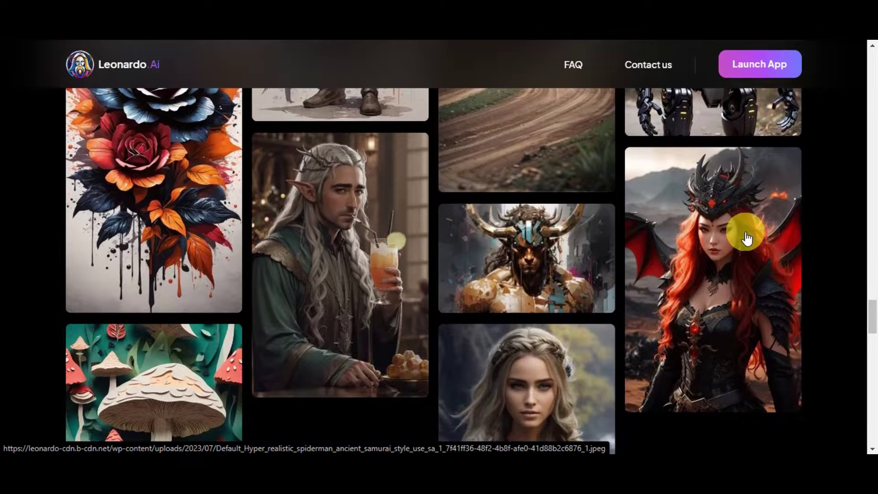
pyautogui.scroll(-2, 746, 237)
pyautogui.scroll(-5, 746, 238)
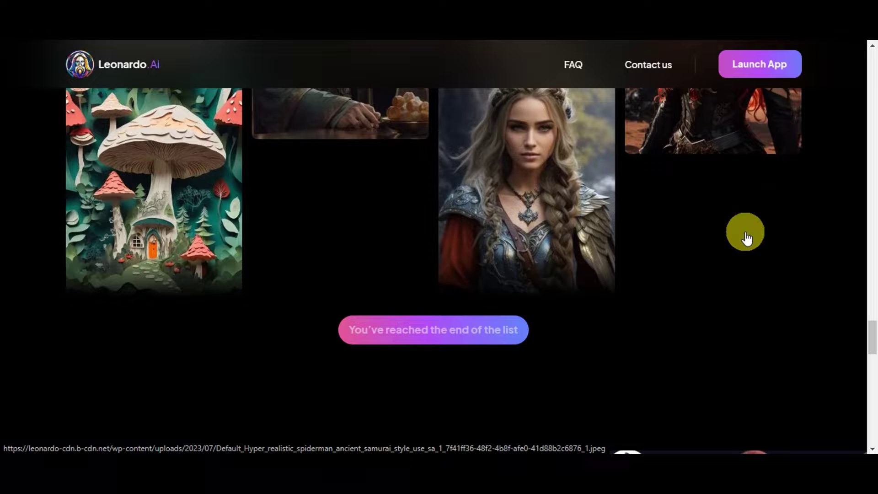
pyautogui.scroll(-5, 746, 238)
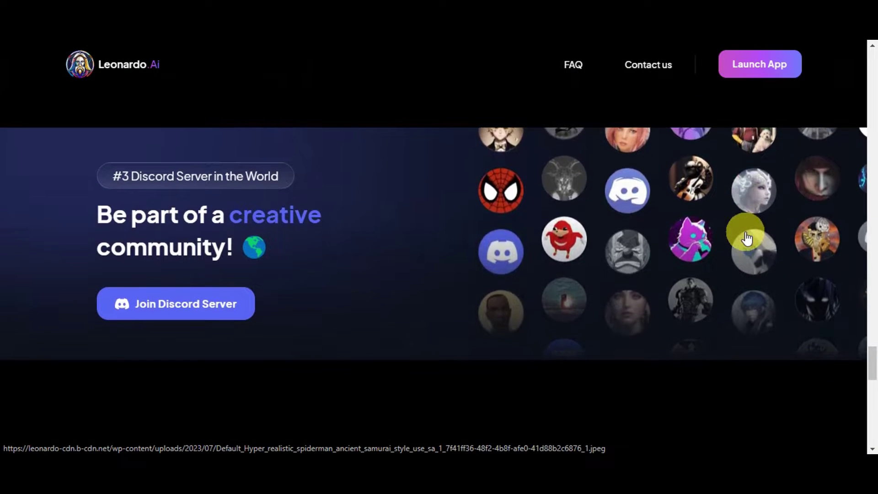
# - Start using Leonardo from the landing page's artwork section and confirm being whitelisted to reach the login page
pyautogui.scroll(-5, 747, 238)
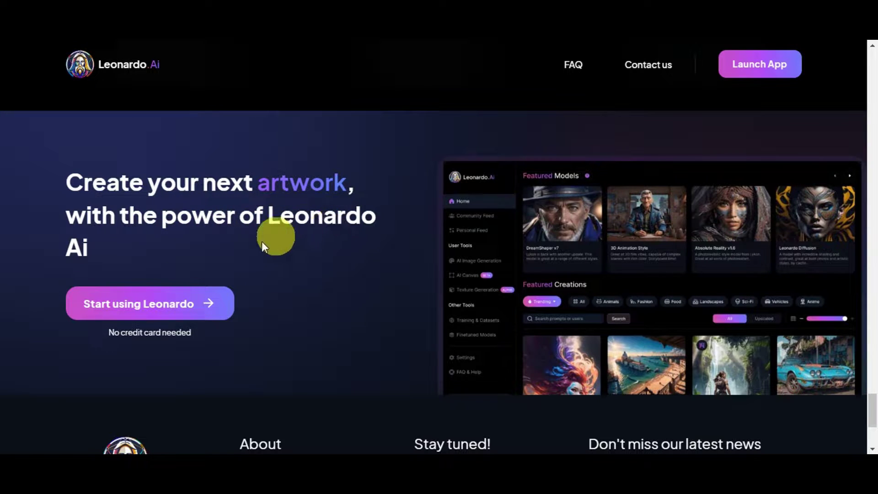
pyautogui.click(171, 303)
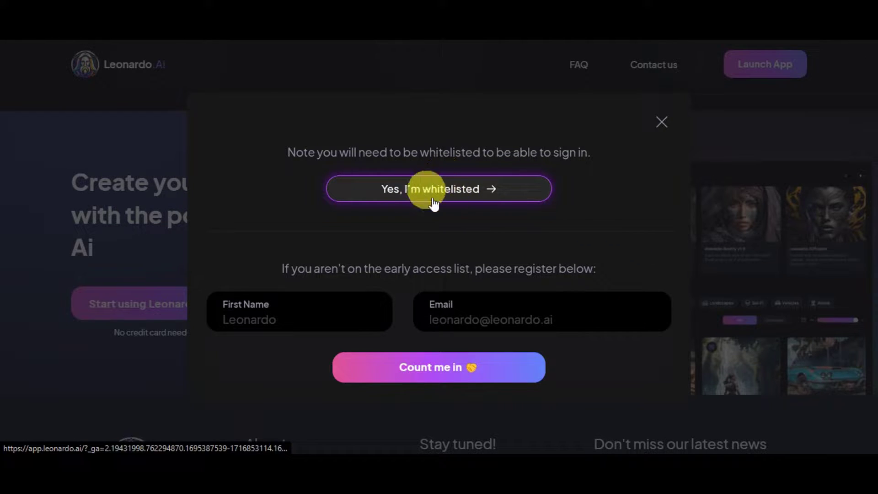
pyautogui.click(447, 199)
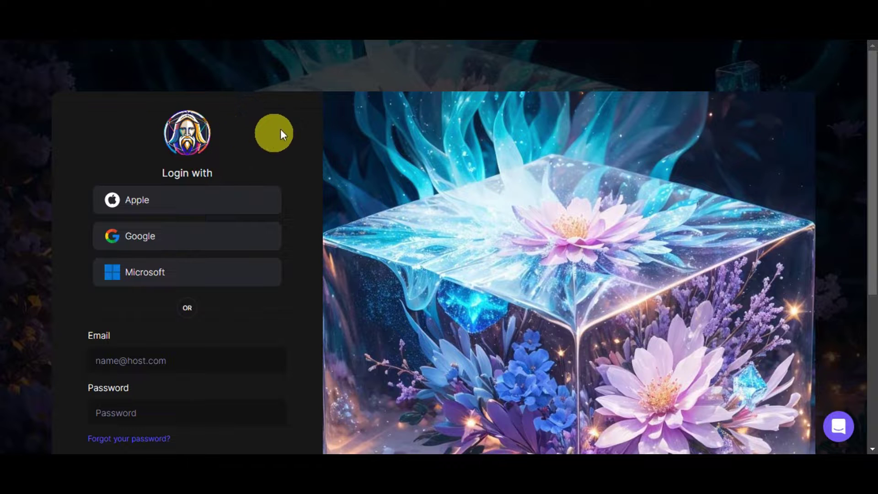
# - Review the available login and sign-up options, and log in with Google
pyautogui.scroll(-2, 304, 116)
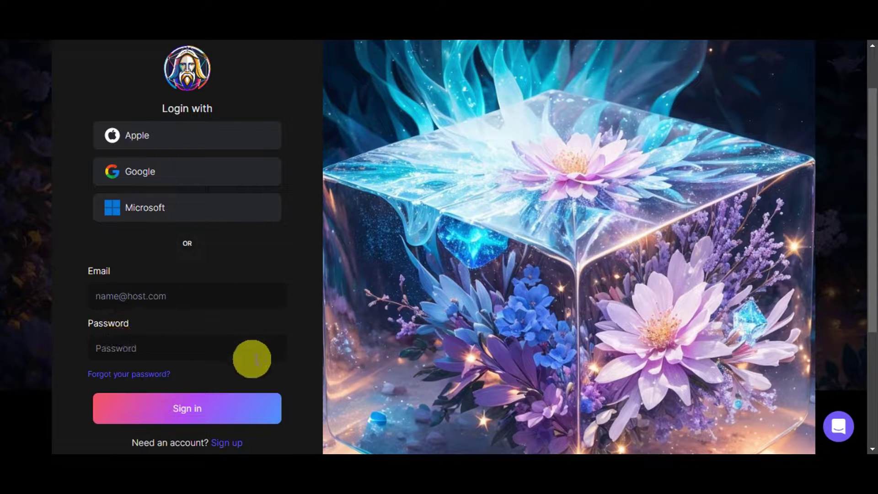
pyautogui.scroll(-2, 262, 315)
pyautogui.scroll(-2, 263, 316)
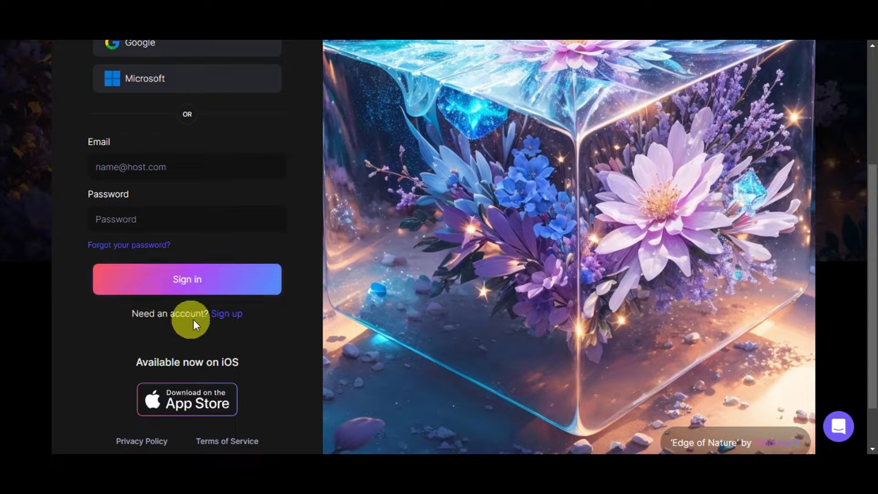
pyautogui.scroll(-2, 300, 295)
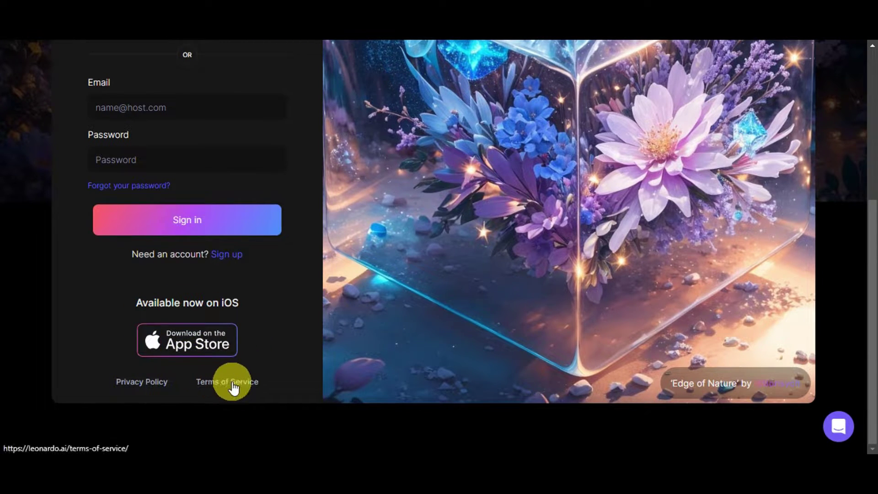
pyautogui.scroll(5, 320, 397)
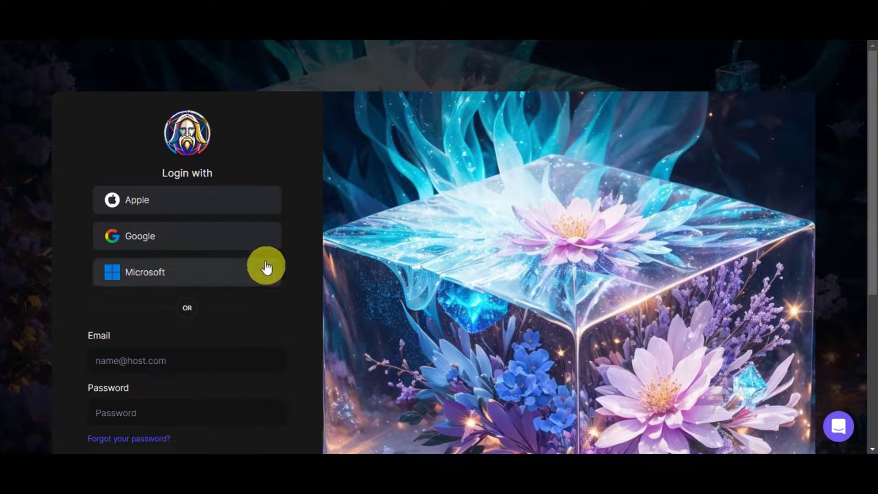
pyautogui.click(211, 246)
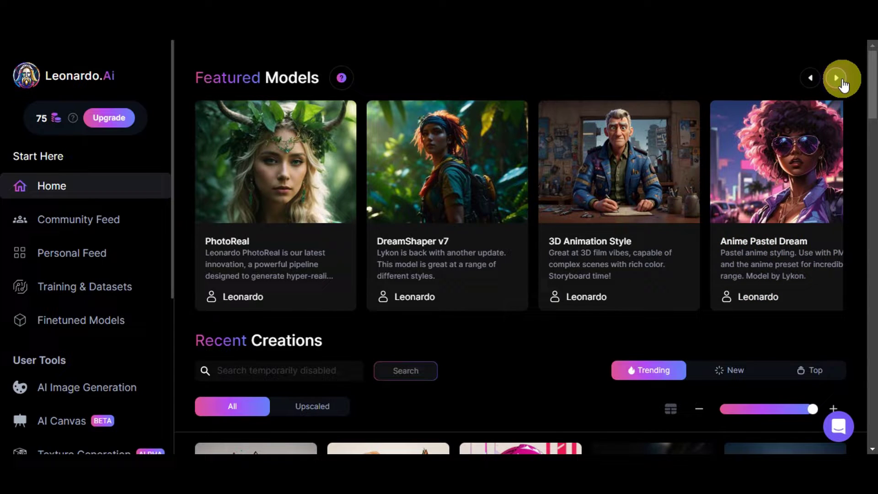
# - Browse the Featured Models carousel from PhotoReal onward until Pixel Art is the first model shown
pyautogui.click(842, 78)
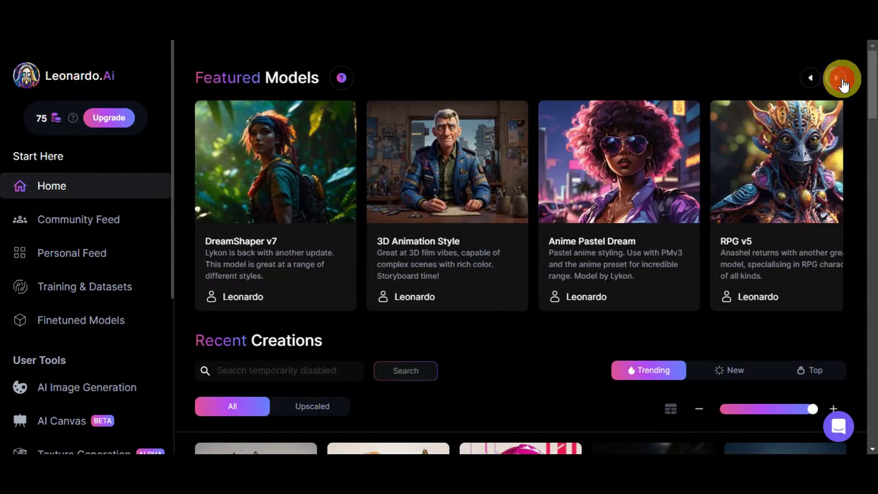
pyautogui.click(841, 79)
pyautogui.click(842, 79)
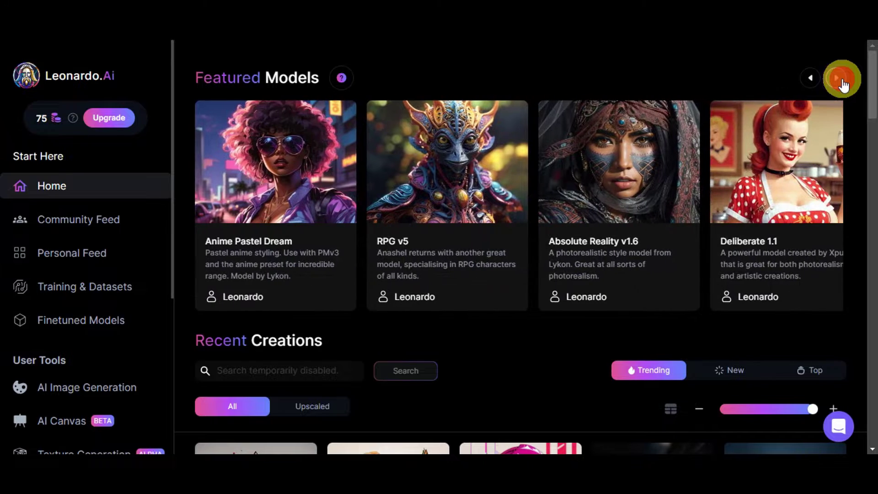
pyautogui.click(841, 79)
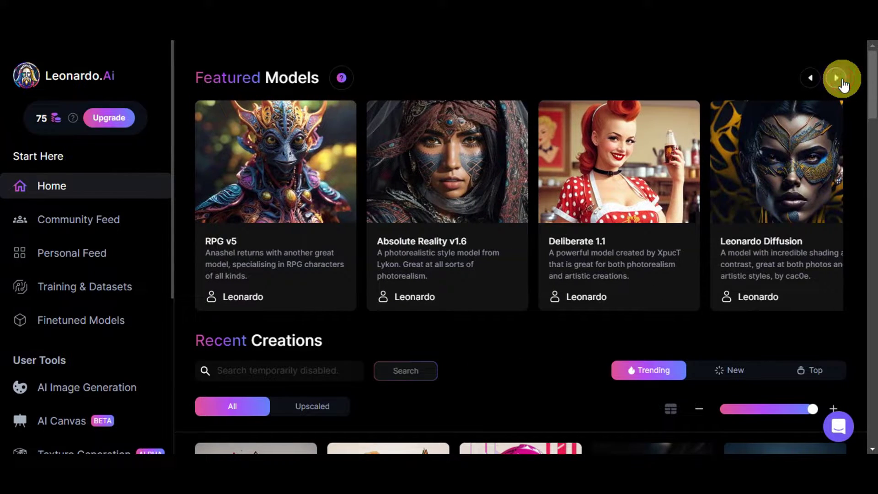
pyautogui.click(842, 79)
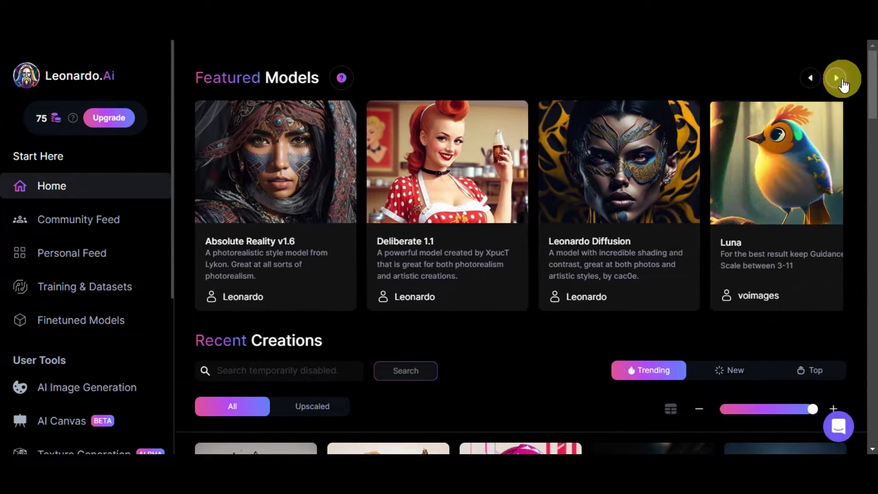
pyautogui.click(842, 79)
pyautogui.click(841, 79)
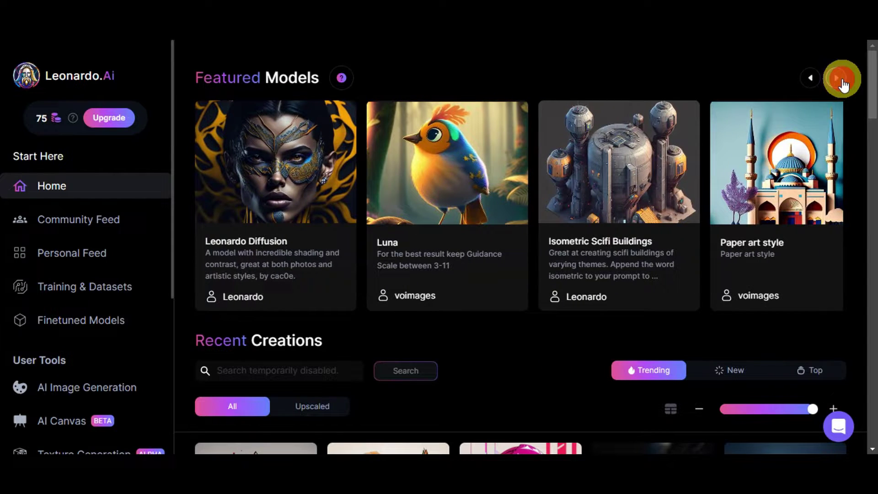
pyautogui.click(842, 78)
pyautogui.click(841, 79)
pyautogui.click(841, 79)
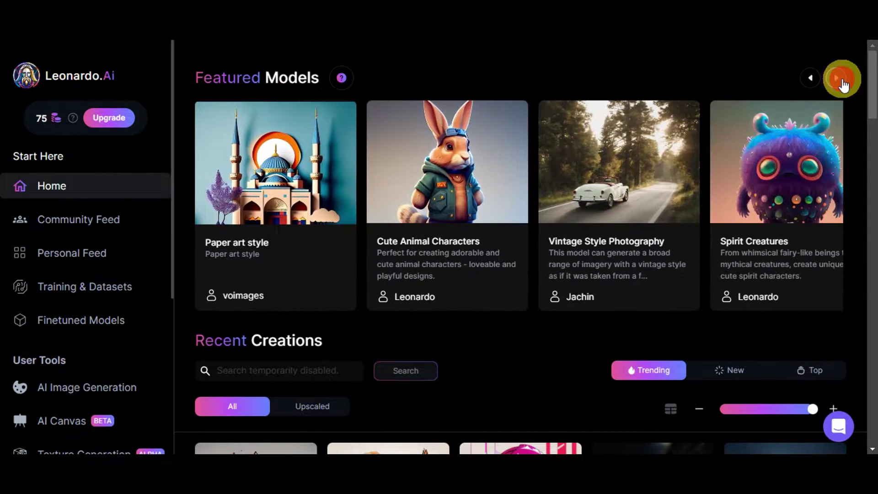
pyautogui.click(842, 78)
pyautogui.click(841, 79)
pyautogui.click(841, 78)
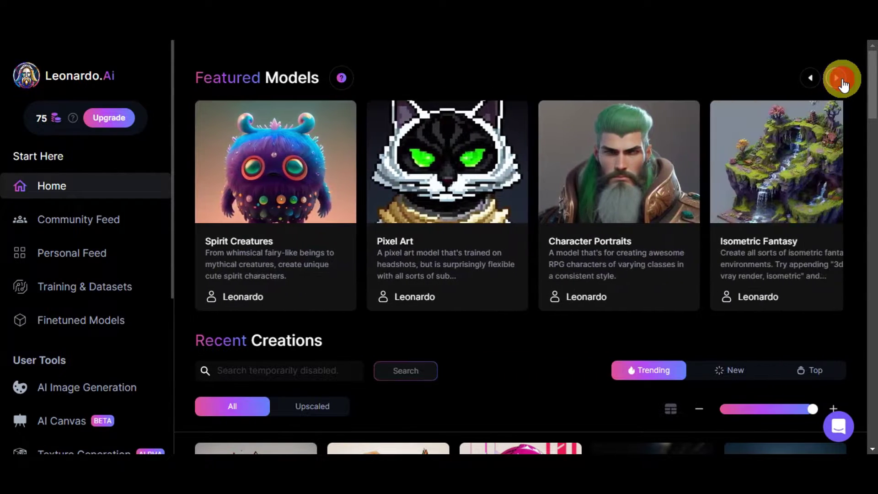
pyautogui.click(841, 79)
# - Look through the trending images under Recent Creations and the prompts behind them
pyautogui.scroll(-4, 505, 172)
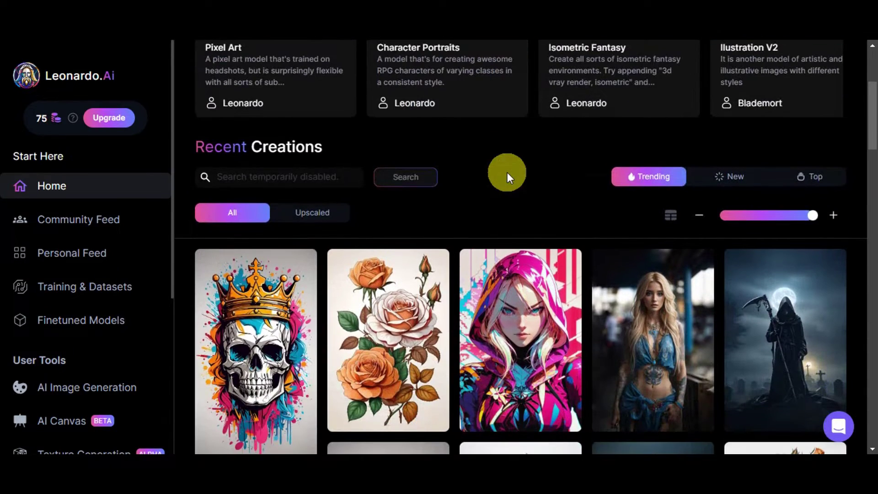
pyautogui.scroll(-3, 472, 170)
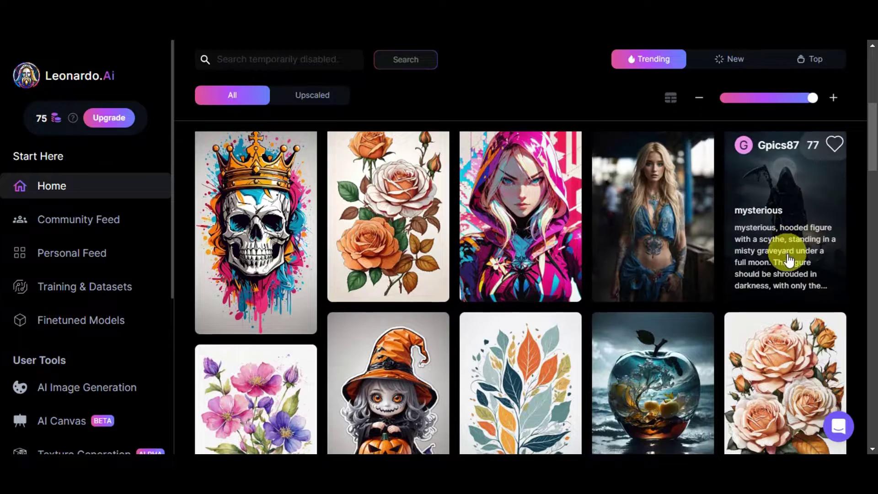
pyautogui.scroll(-4, 732, 256)
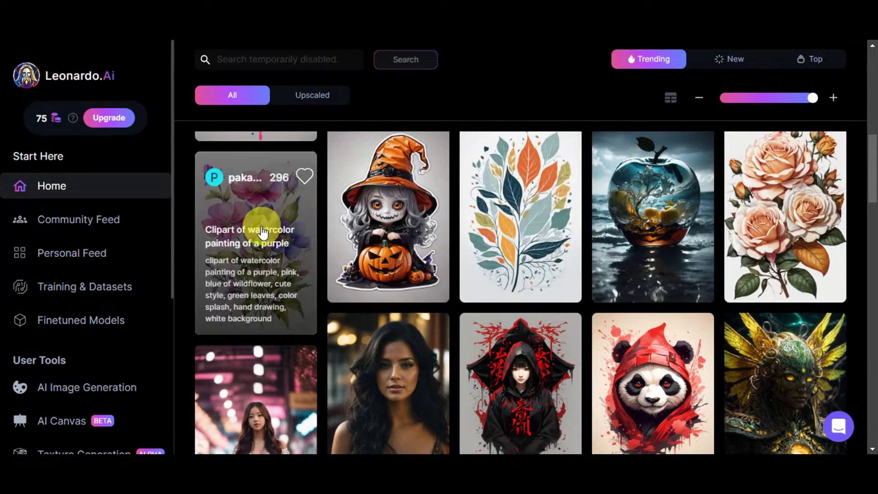
pyautogui.scroll(-7, 532, 372)
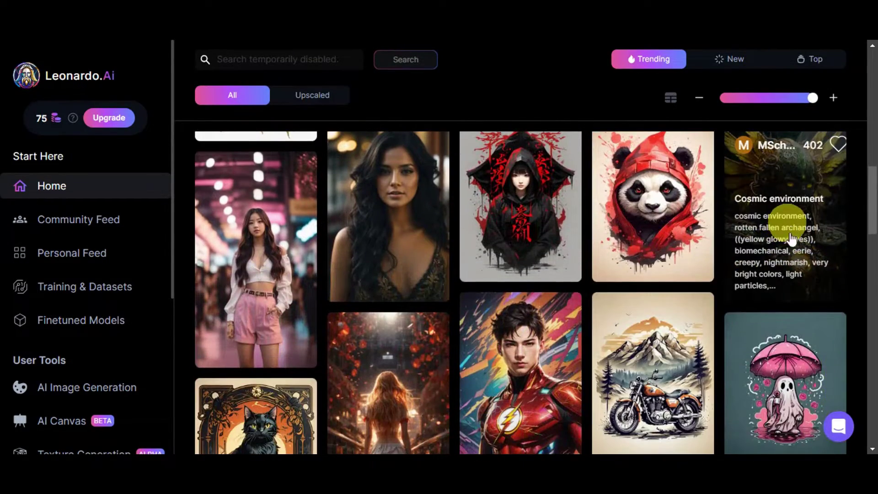
pyautogui.scroll(-3, 276, 334)
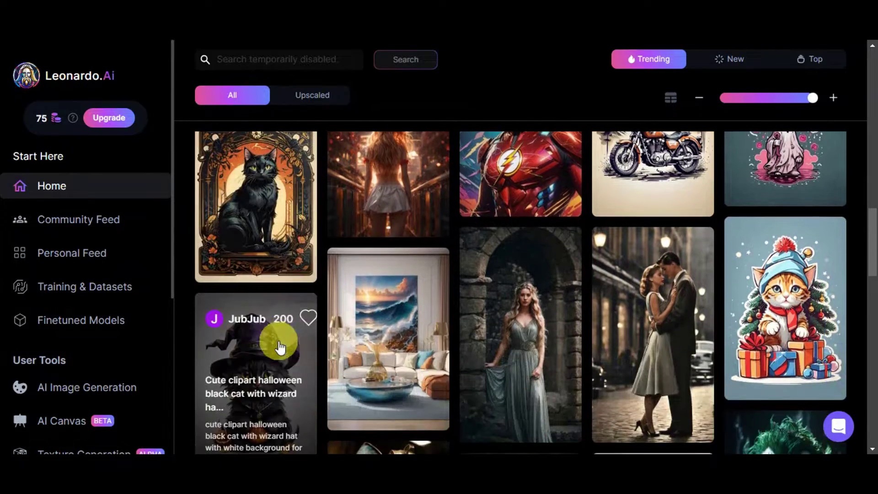
pyautogui.scroll(-4, 732, 298)
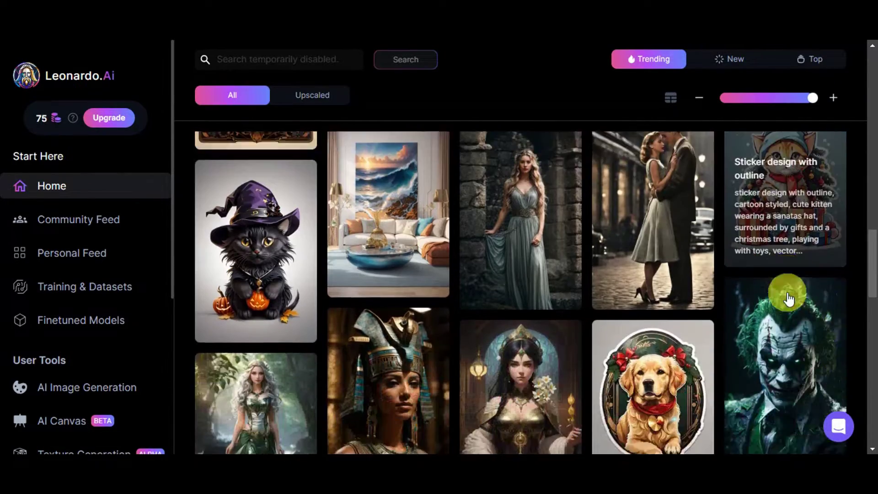
# - Continue looking further down the trending community images on the home page
pyautogui.scroll(-6, 291, 349)
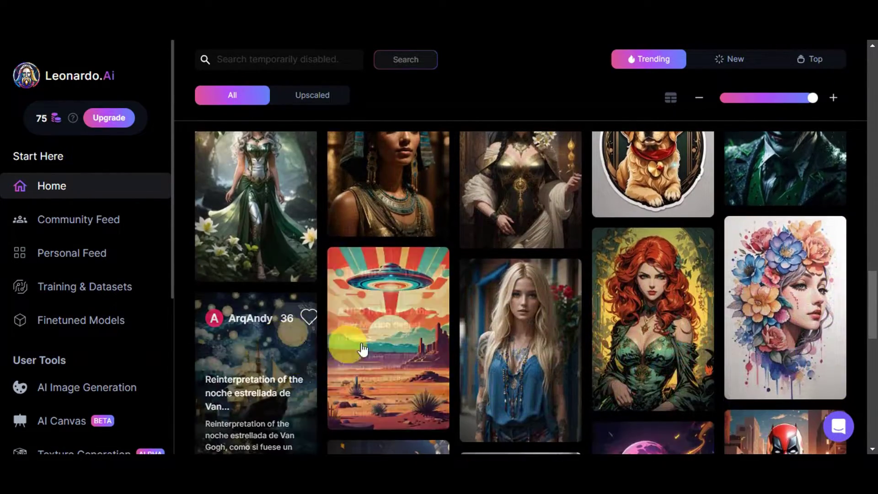
pyautogui.scroll(-4, 807, 311)
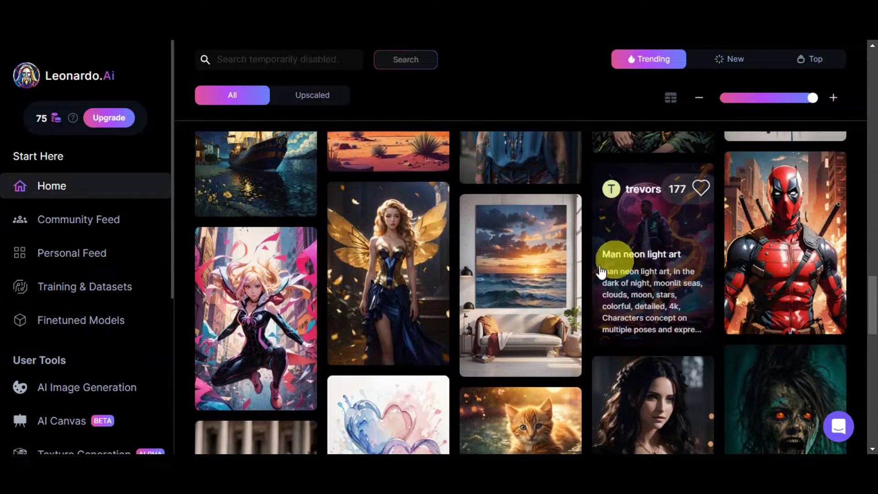
pyautogui.scroll(-3, 256, 339)
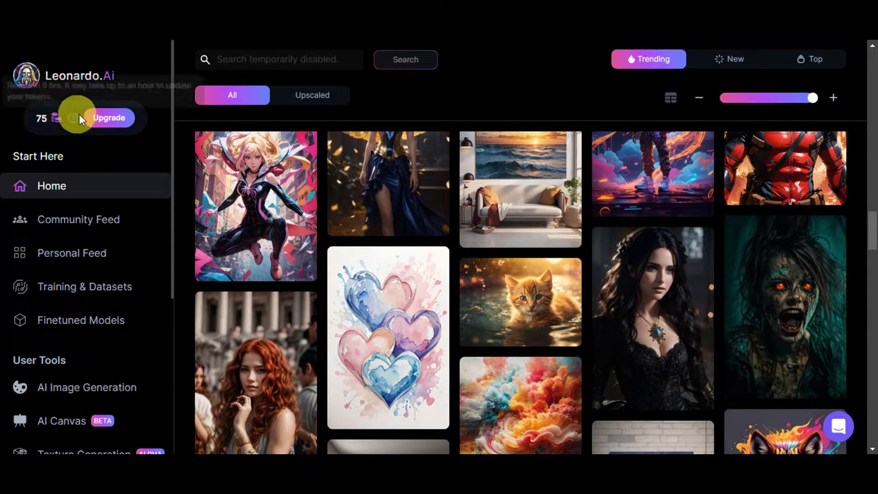
# - Open the upgrade options, compare the Free, Apprentice, Artisan and Maestro plans and their details, and return to the home page
pyautogui.click(100, 123)
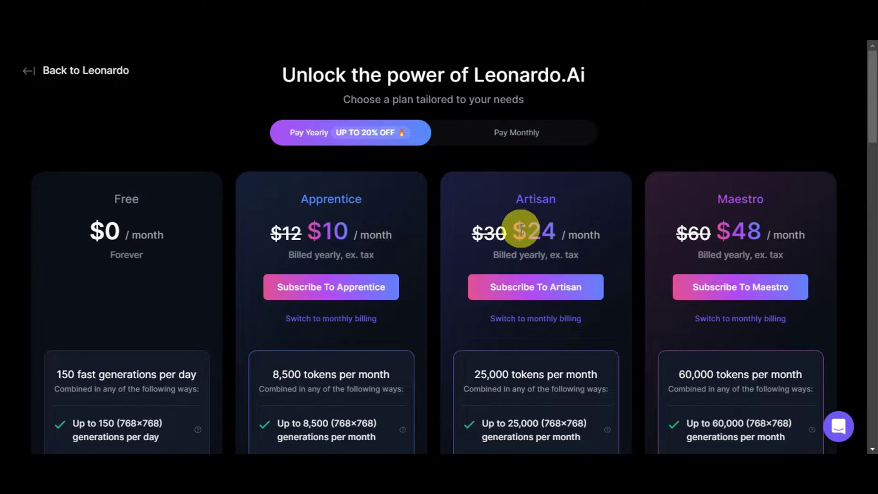
pyautogui.scroll(-6, 749, 302)
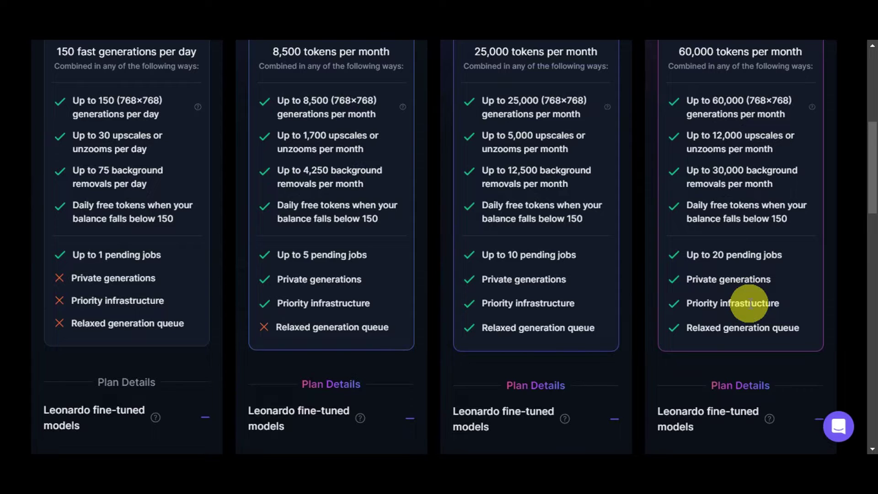
pyautogui.scroll(-3, 745, 302)
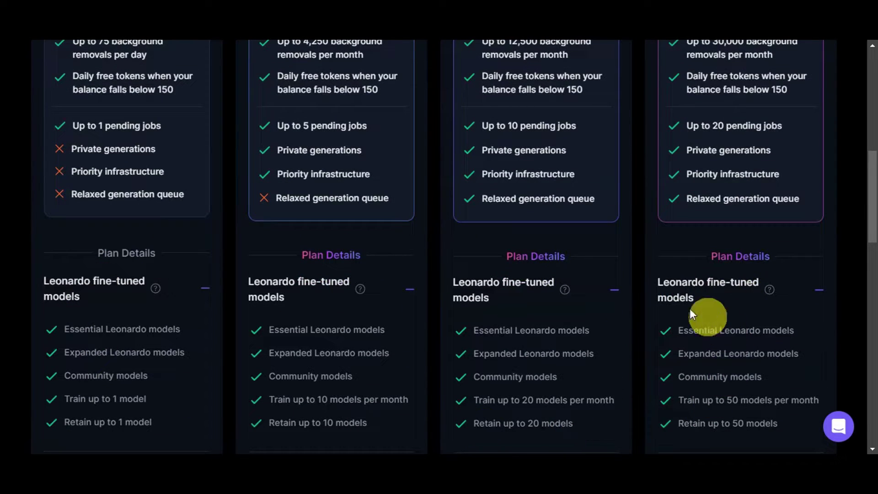
pyautogui.scroll(-6, 729, 345)
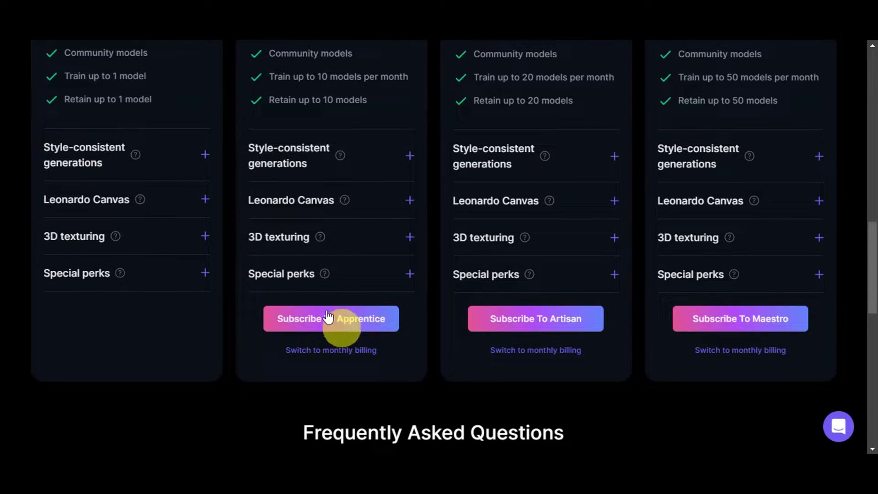
pyautogui.scroll(-3, 9, 43)
pyautogui.click(9, 27)
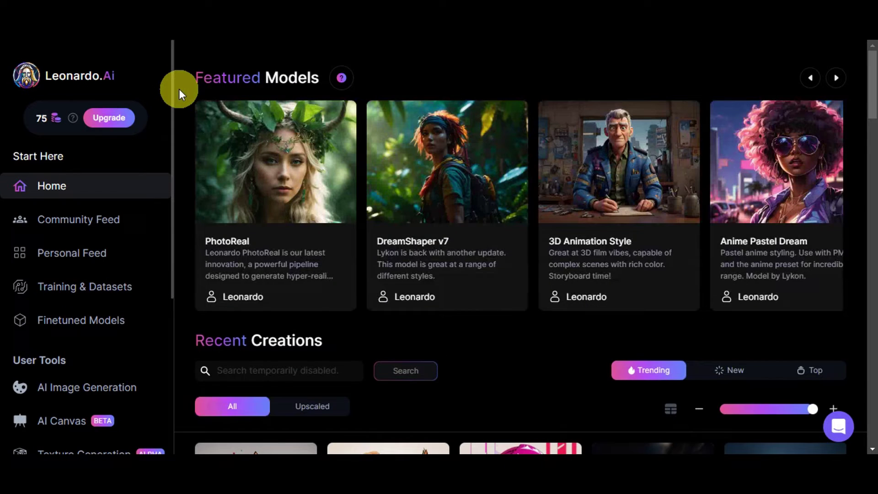
pyautogui.scroll(-1, 179, 97)
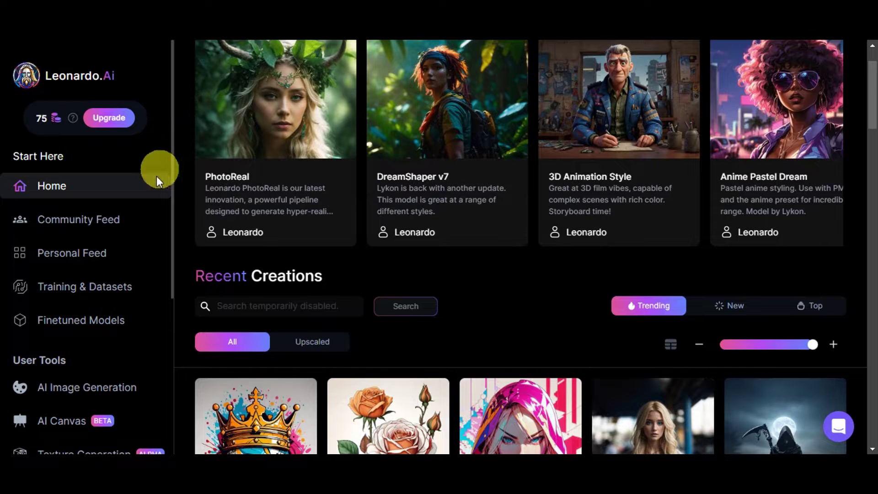
# - View the Community Feed, and look through Your Generations, Followers Feed and Liked Feed in the Personal Feed
pyautogui.click(101, 221)
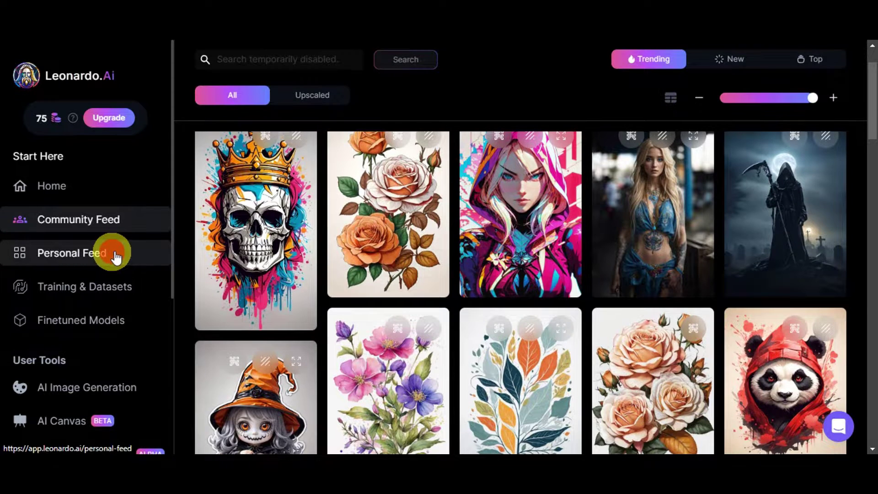
pyautogui.click(118, 252)
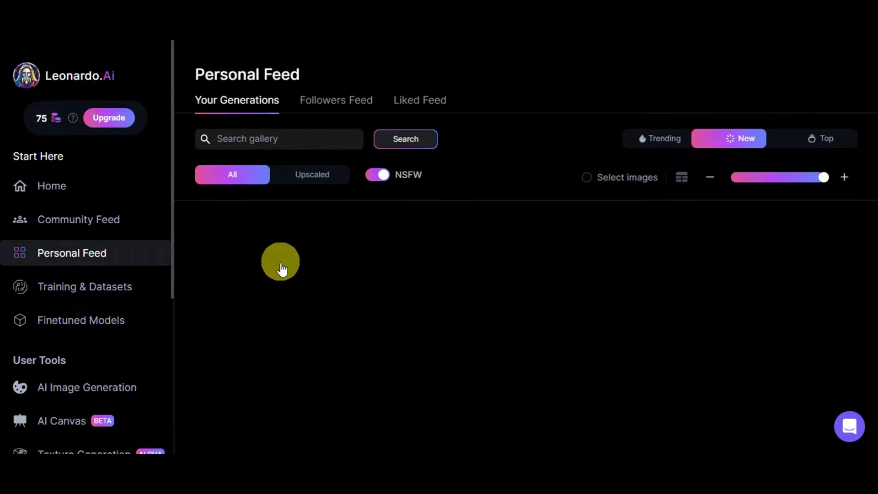
pyautogui.scroll(-2, 730, 285)
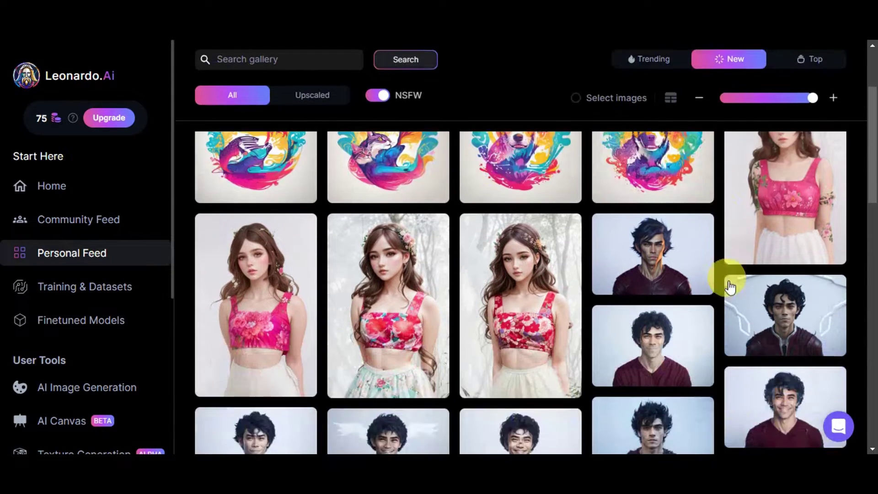
pyautogui.scroll(-15, 731, 286)
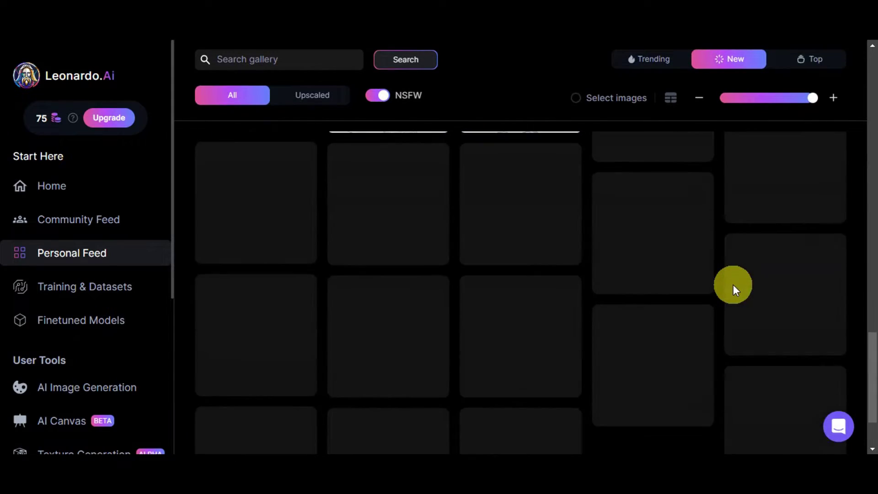
pyautogui.scroll(15, 733, 284)
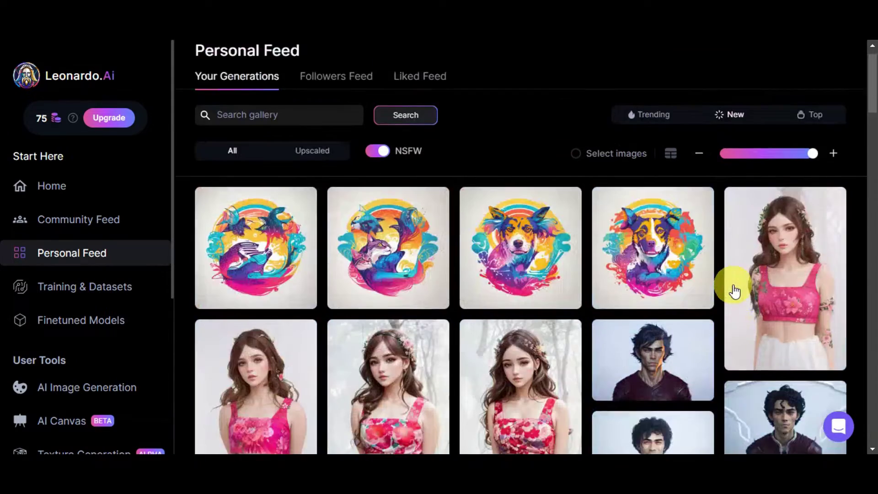
pyautogui.scroll(1, 734, 291)
pyautogui.click(333, 101)
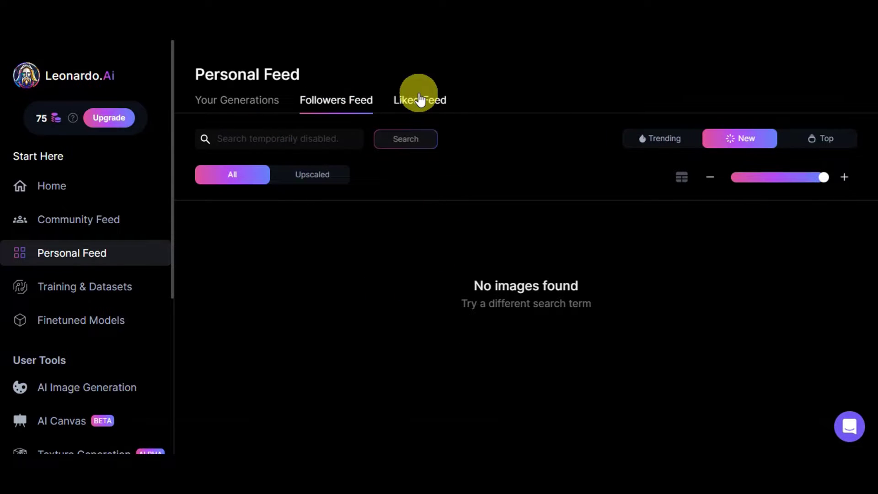
pyautogui.click(418, 99)
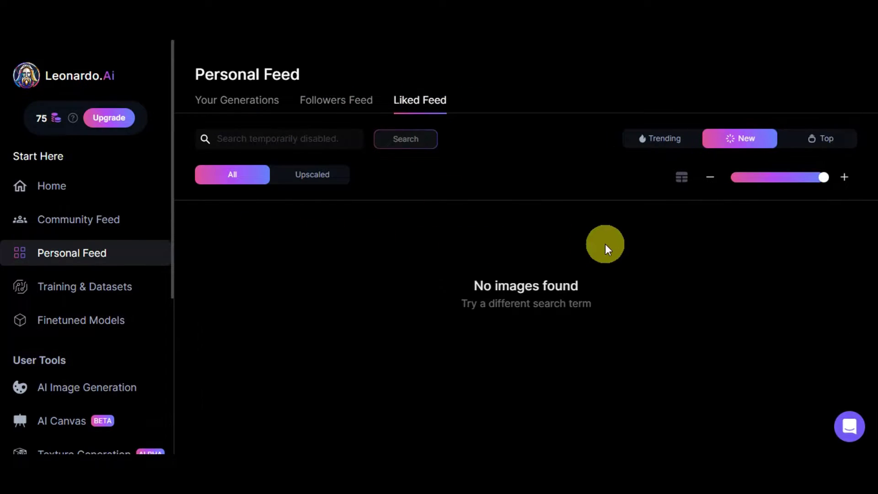
# - Open Training & Datasets and reveal the actions available on the existing dataset
pyautogui.click(87, 289)
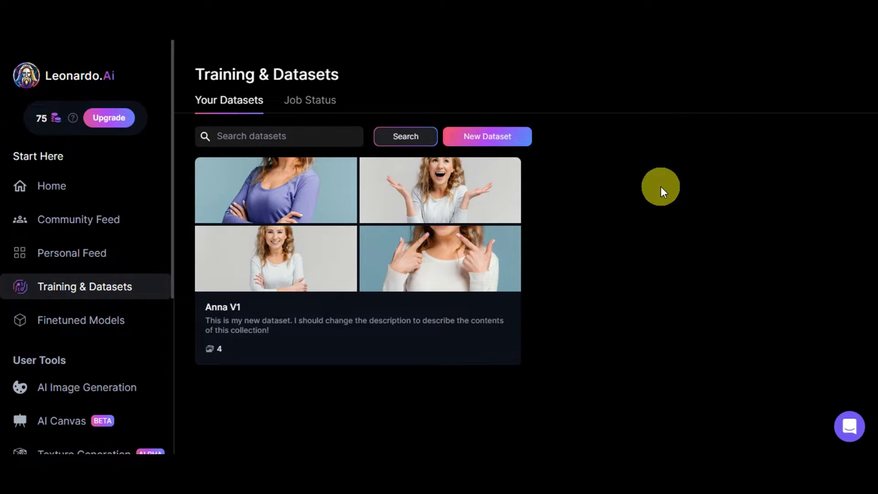
pyautogui.moveTo(493, 264)
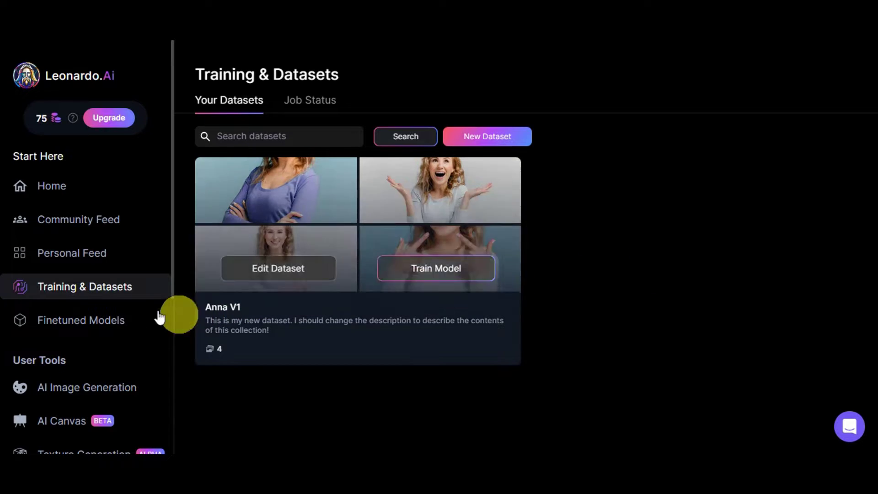
# - Open Finetuned Models and look through the Platform, Community, Your and Favourite Models
pyautogui.click(111, 319)
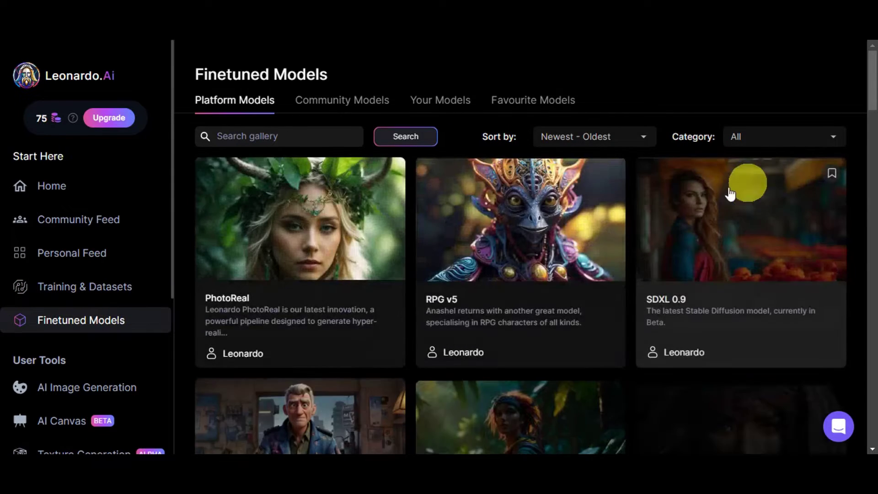
pyautogui.scroll(-7, 766, 277)
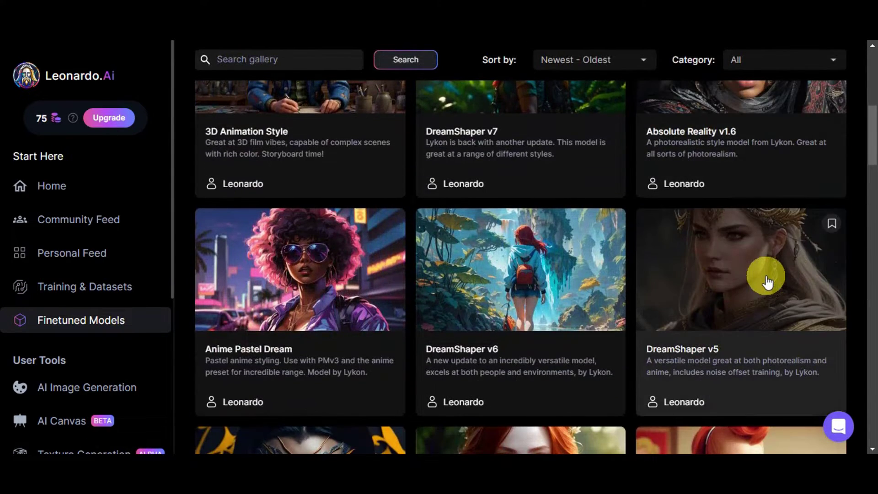
pyautogui.scroll(8, 765, 274)
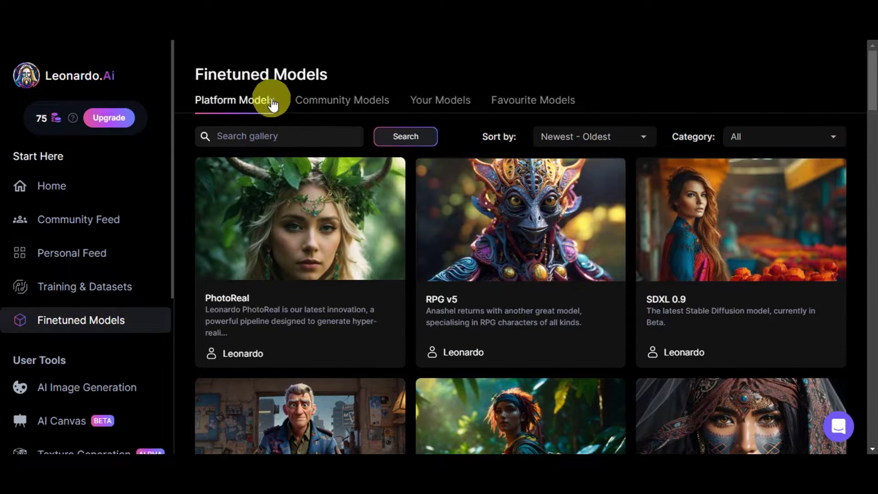
pyautogui.click(323, 102)
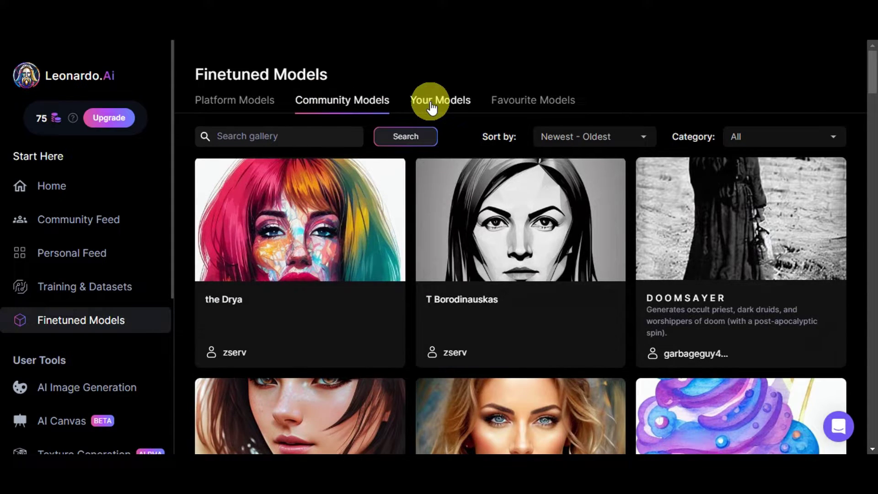
pyautogui.click(434, 103)
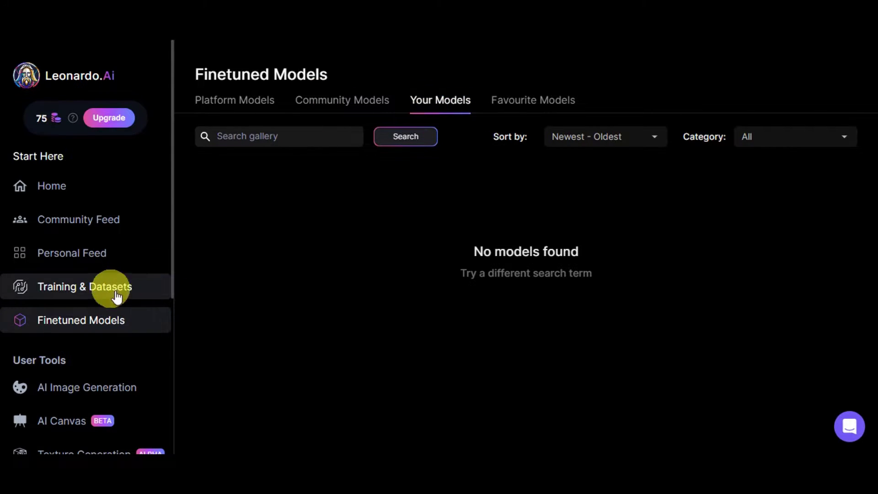
pyautogui.click(526, 102)
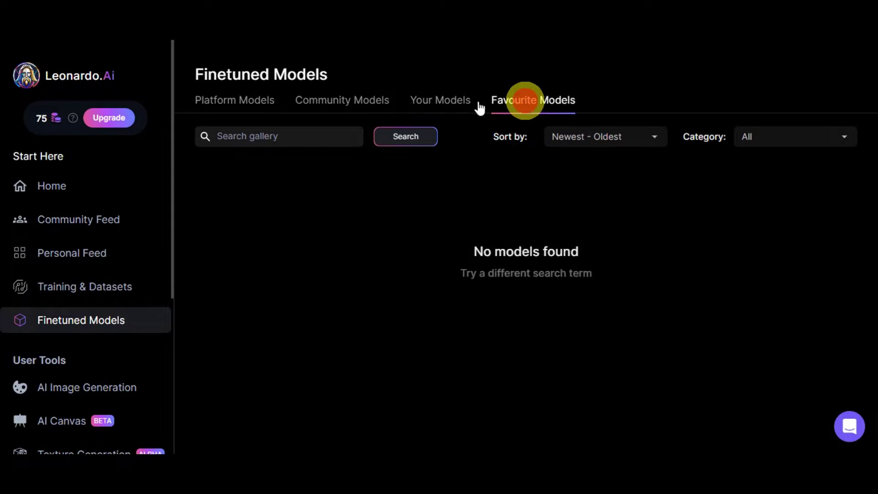
# - Review the remaining user tools and account options, and open AI Image Generation
pyautogui.scroll(-1, 137, 294)
pyautogui.scroll(-3, 137, 294)
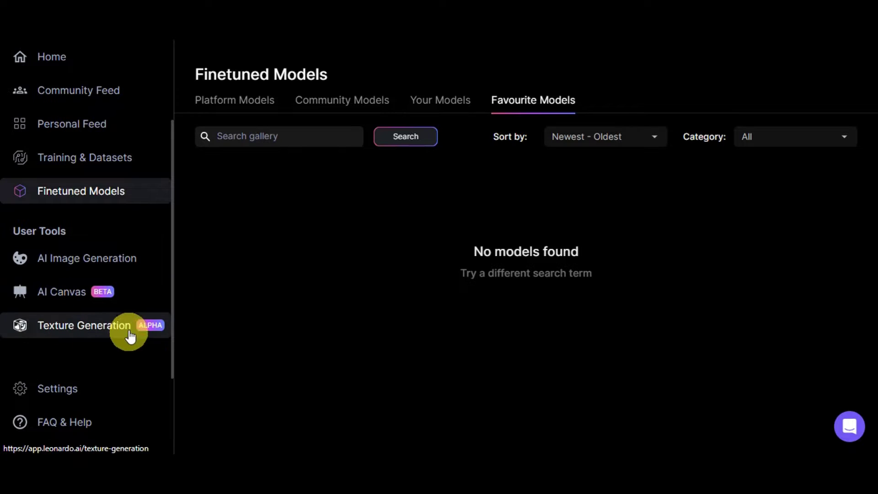
pyautogui.scroll(-3, 148, 303)
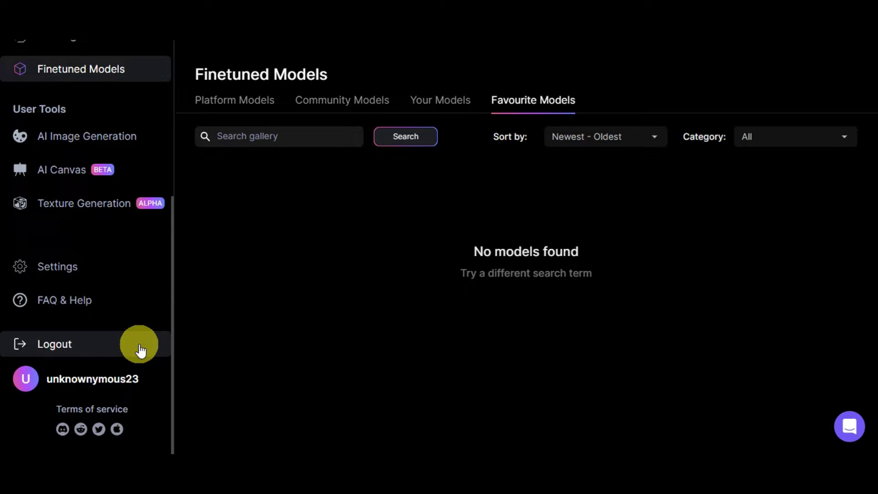
pyautogui.click(93, 138)
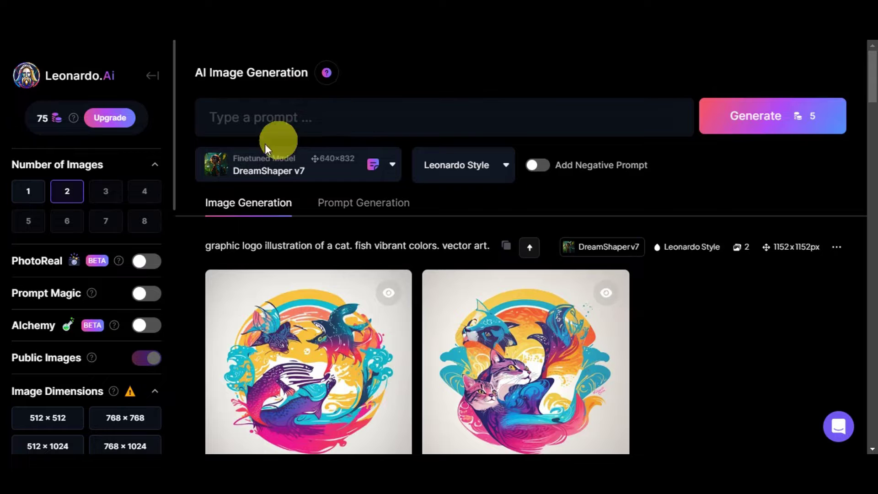
# - Review the available finetuned models and set the model to Leonardo Diffusion
pyautogui.click(311, 171)
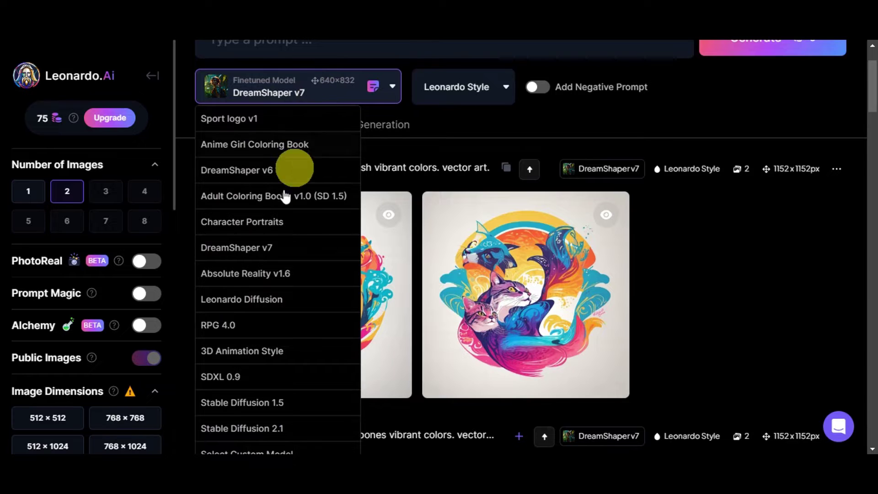
pyautogui.scroll(-1, 274, 290)
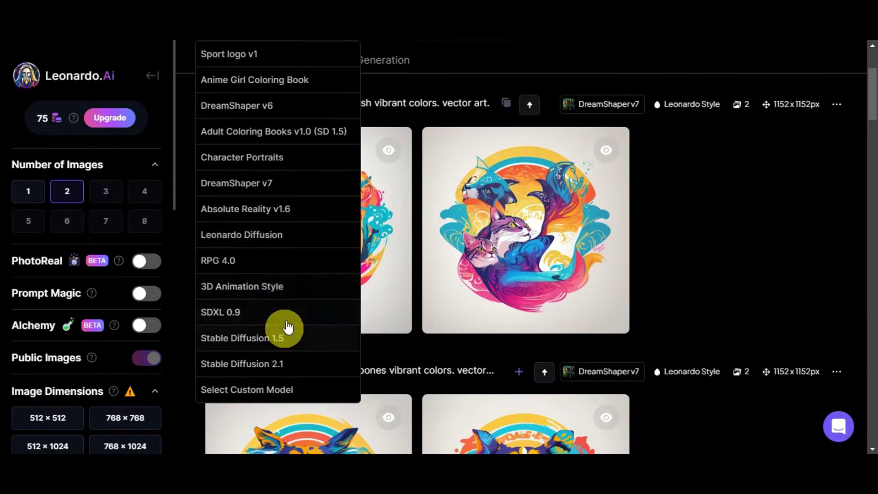
pyautogui.scroll(1, 287, 323)
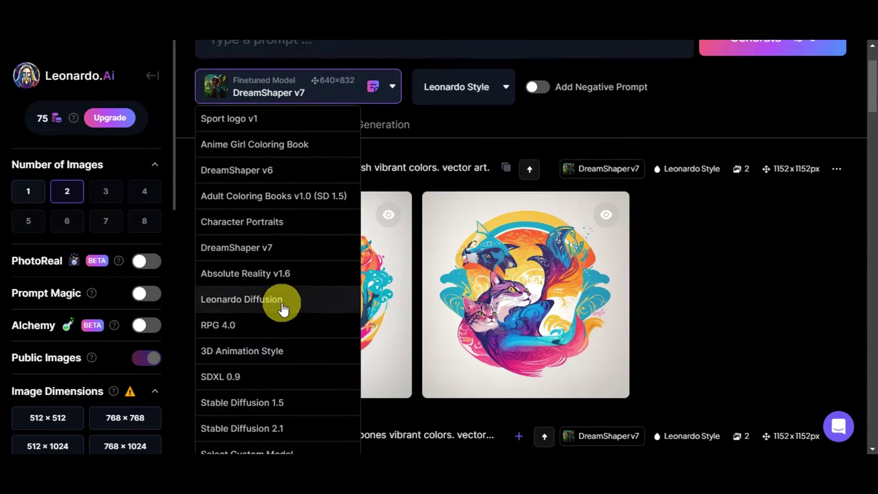
pyautogui.click(283, 304)
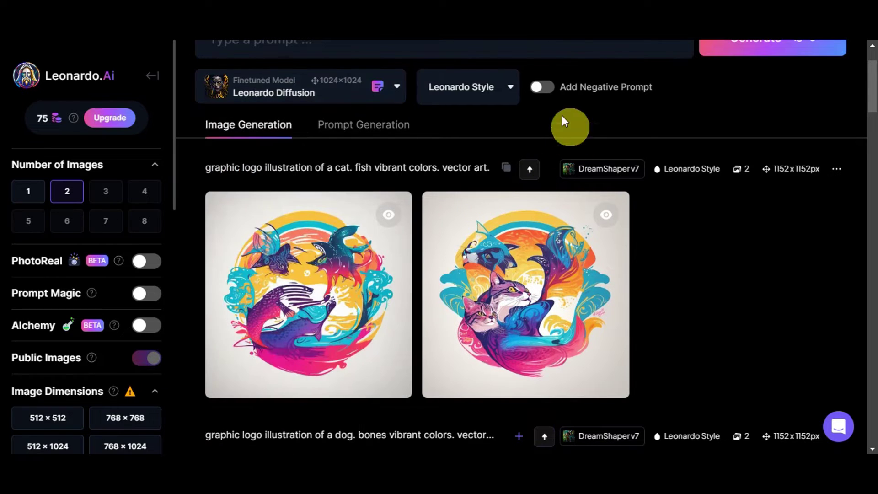
# - Check the available style options, and switch the negative prompt field on and back off
pyautogui.click(472, 85)
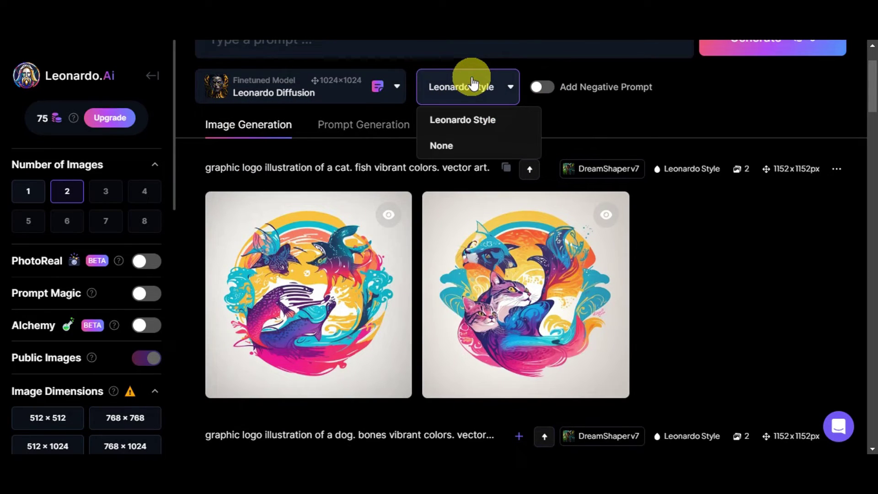
pyautogui.click(506, 88)
pyautogui.click(546, 87)
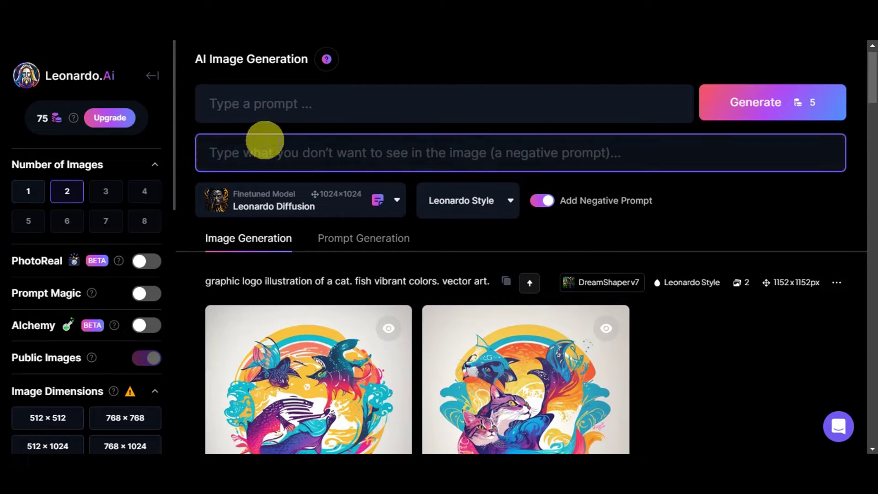
pyautogui.click(542, 201)
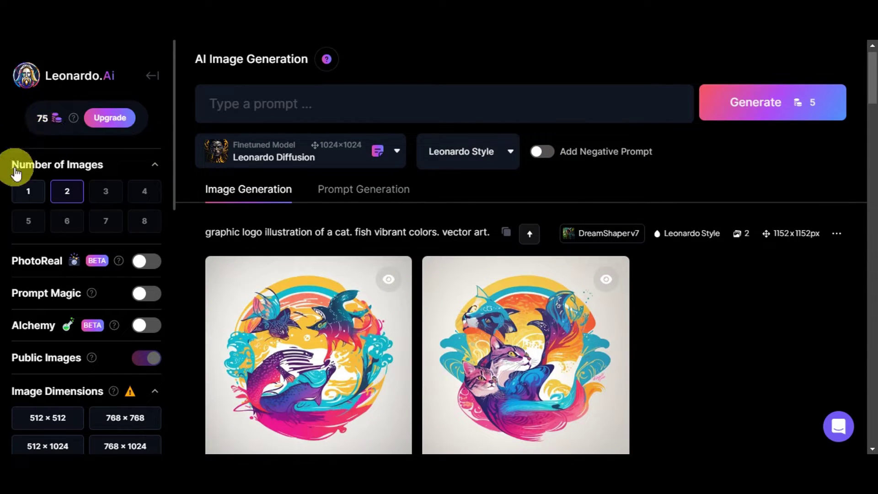
# - Review the generation settings, including image count, dimensions, and the help notes for Guidance Scale, ControlNet and Tiling
pyautogui.scroll(-3, 163, 178)
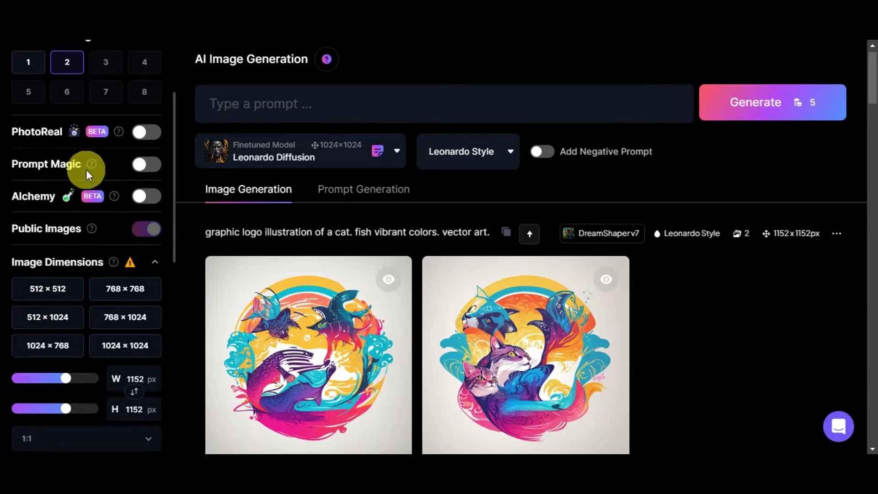
pyautogui.scroll(-3, 131, 240)
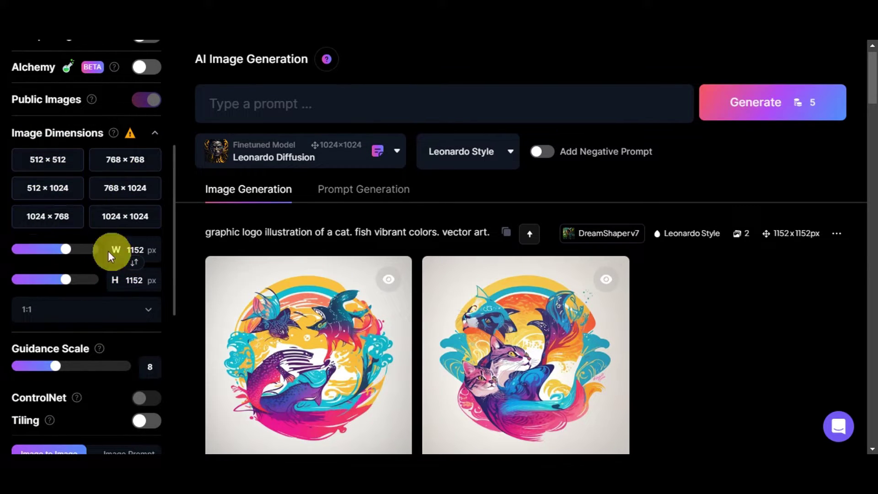
pyautogui.scroll(-3, 89, 316)
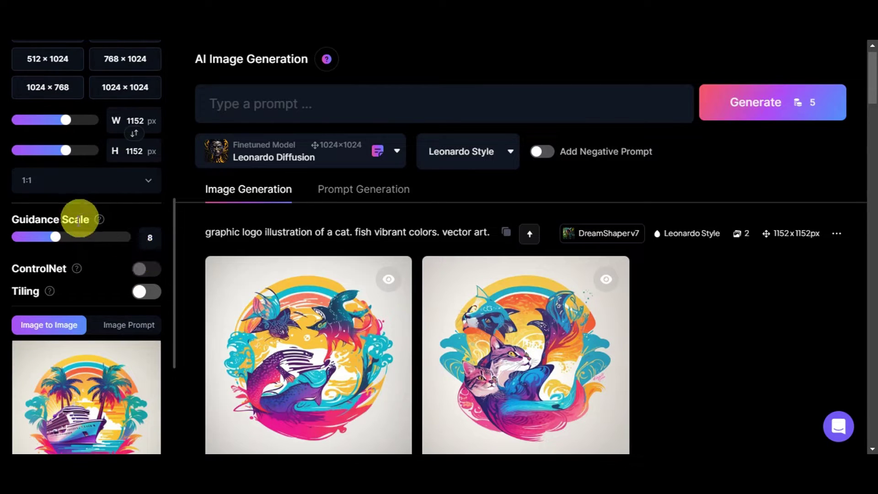
pyautogui.moveTo(97, 222)
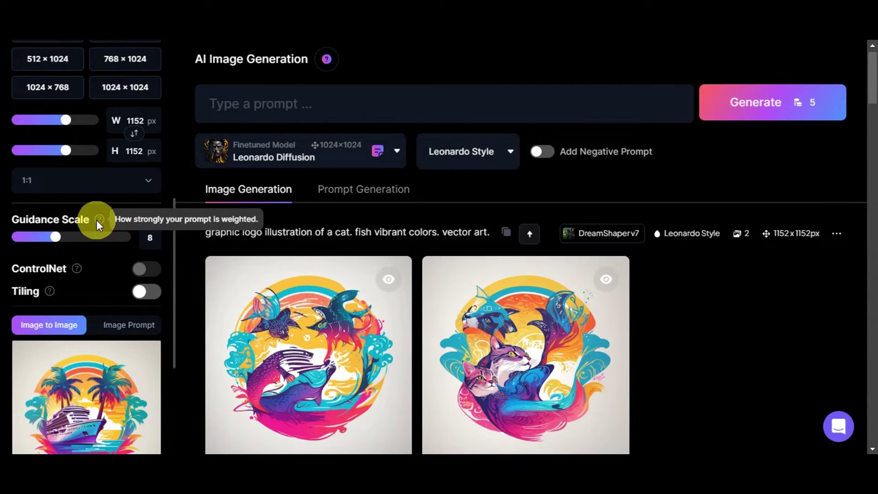
pyautogui.scroll(-1, 97, 221)
pyautogui.moveTo(79, 200)
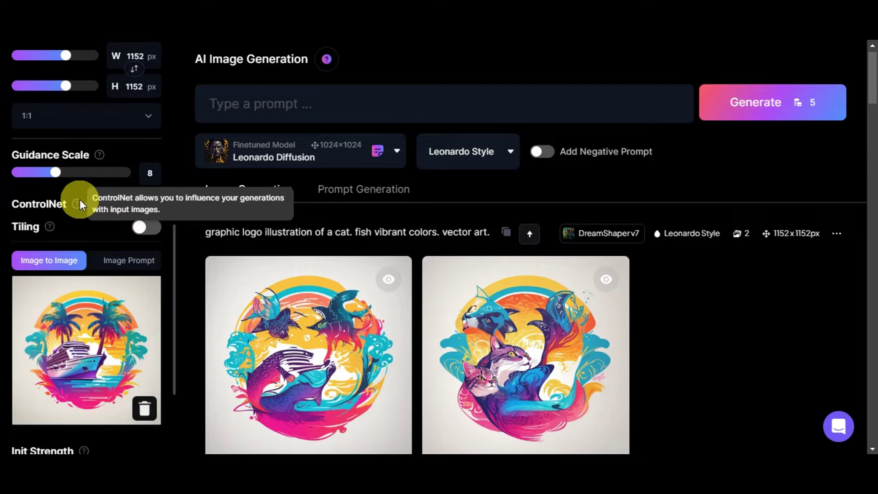
pyautogui.moveTo(51, 229)
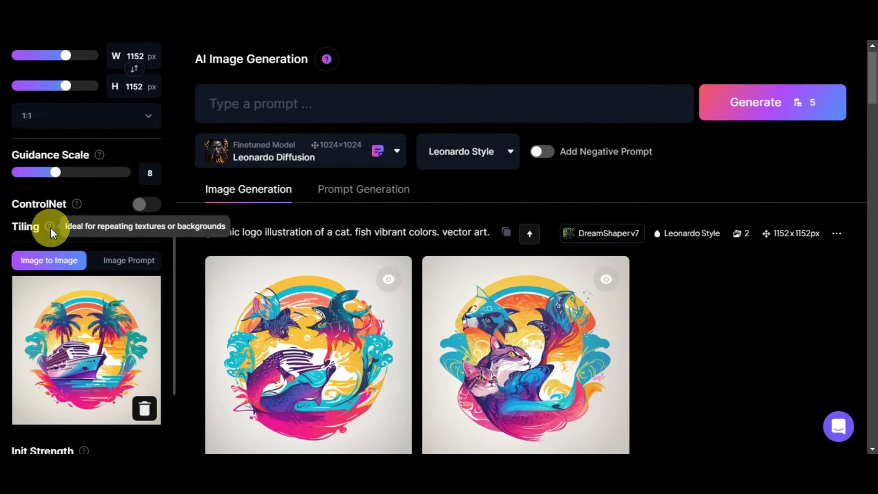
pyautogui.scroll(-1, 51, 228)
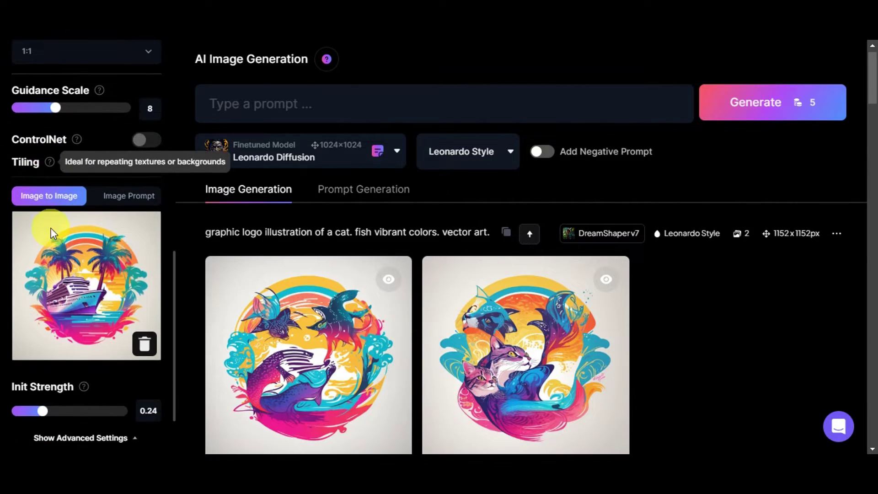
# - Switch the image input to Image Prompt and upload the red-white-cat-i-white-studio picture as the input image
pyautogui.click(109, 201)
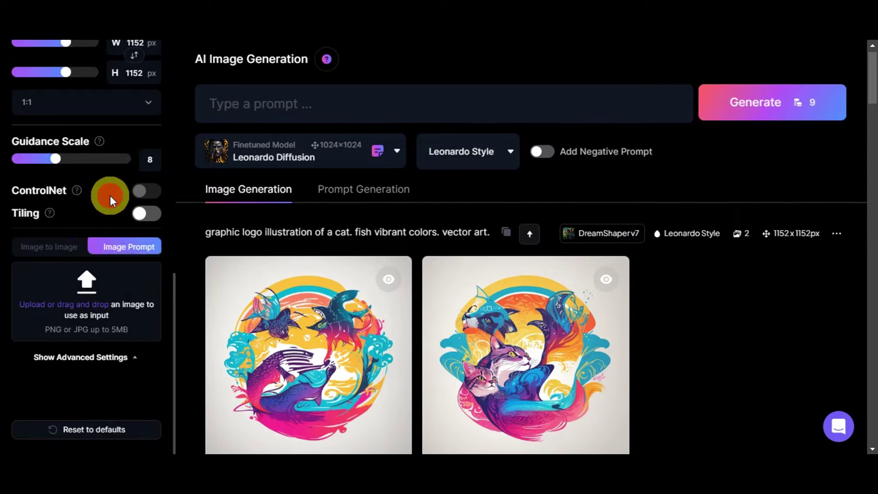
pyautogui.scroll(-1, 109, 215)
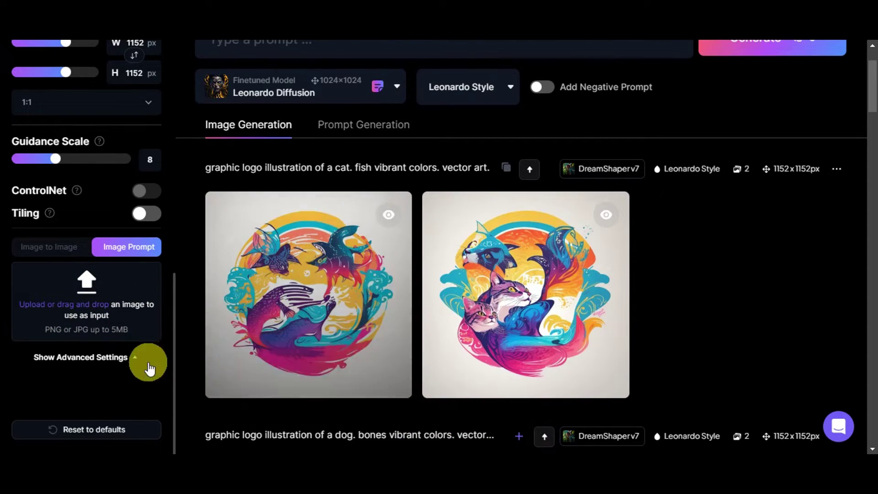
pyautogui.moveTo(595, 195); pyautogui.dragTo(60, 298)
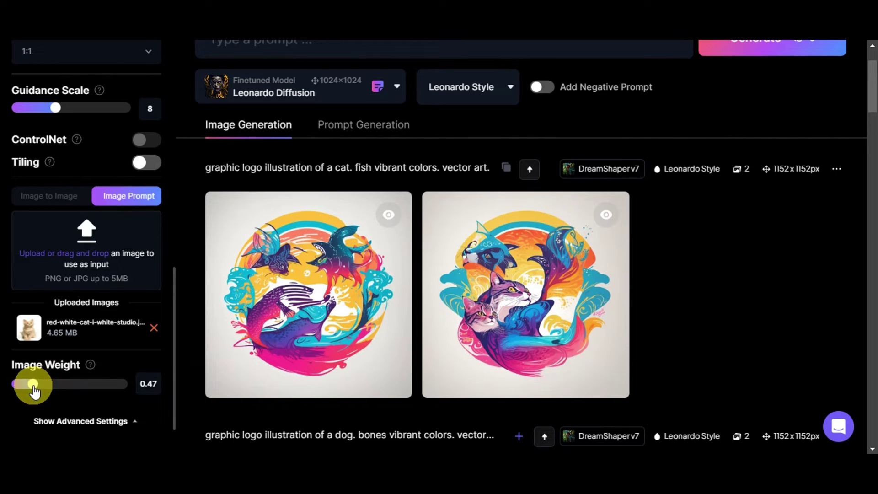
# - Enter "wizard cat" as the generation prompt
pyautogui.scroll(2, 402, 266)
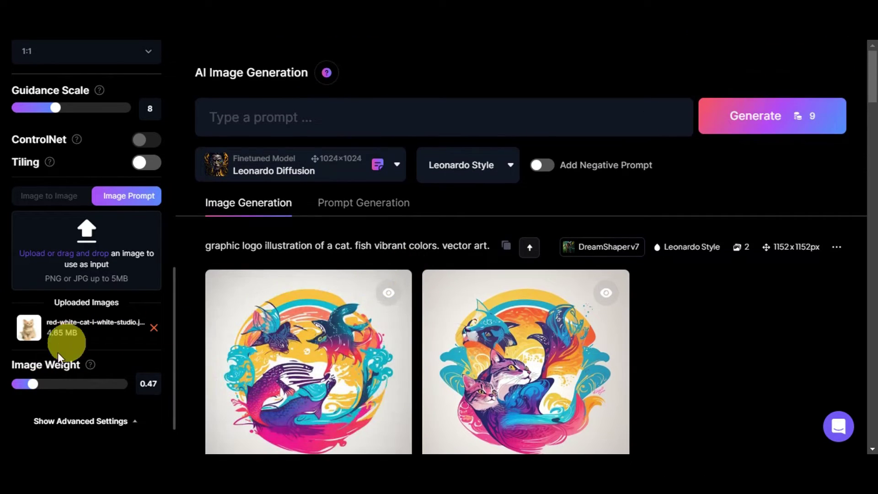
pyautogui.click(276, 126)
pyautogui.click(112, 444)
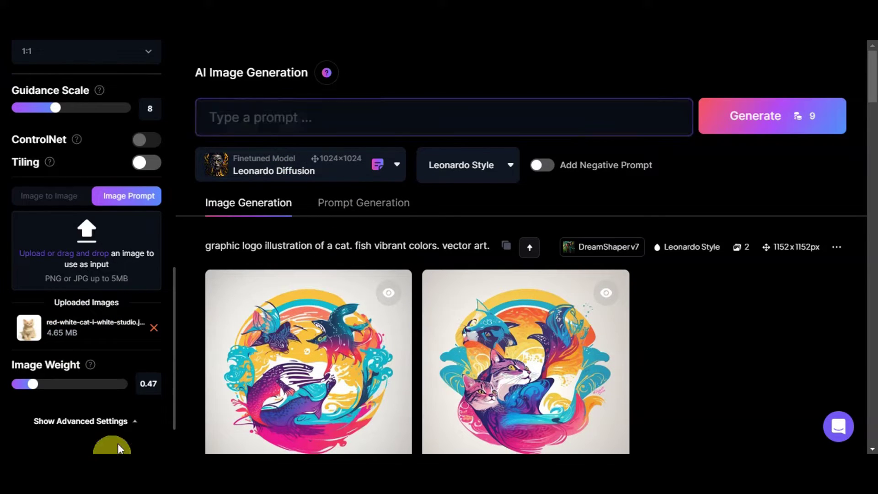
pyautogui.click(276, 122)
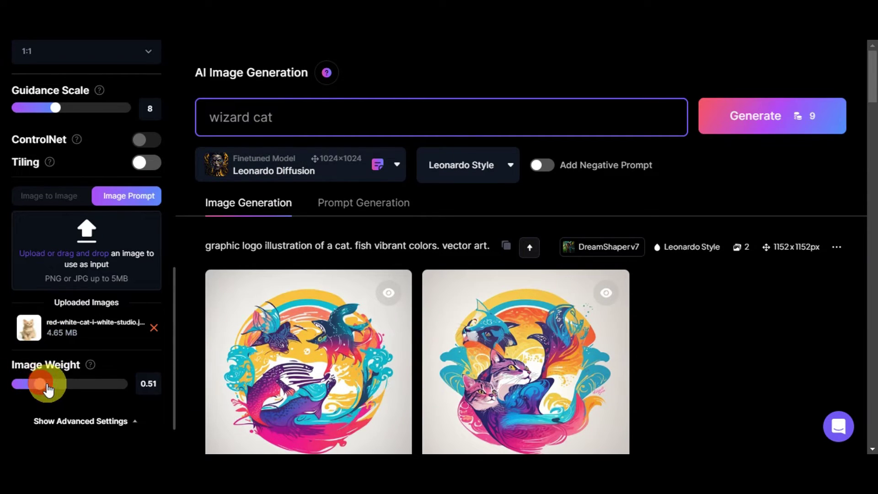
# - Set the Image Weight to 0.53 and the Guidance Scale to 9, and generate the images
pyautogui.moveTo(48, 390)
pyautogui.mouseDown()
pyautogui.moveTo(37, 389)
pyautogui.moveTo(44, 384)
pyautogui.mouseUp()
pyautogui.click(66, 109)
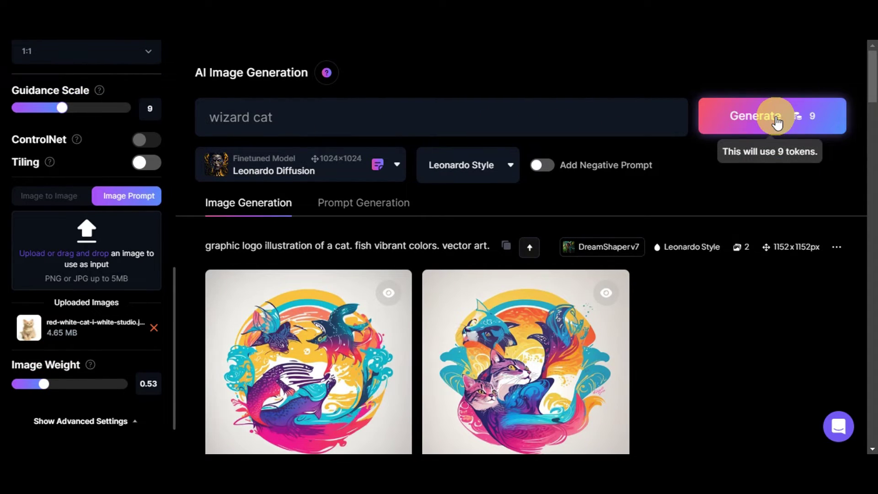
pyautogui.click(800, 123)
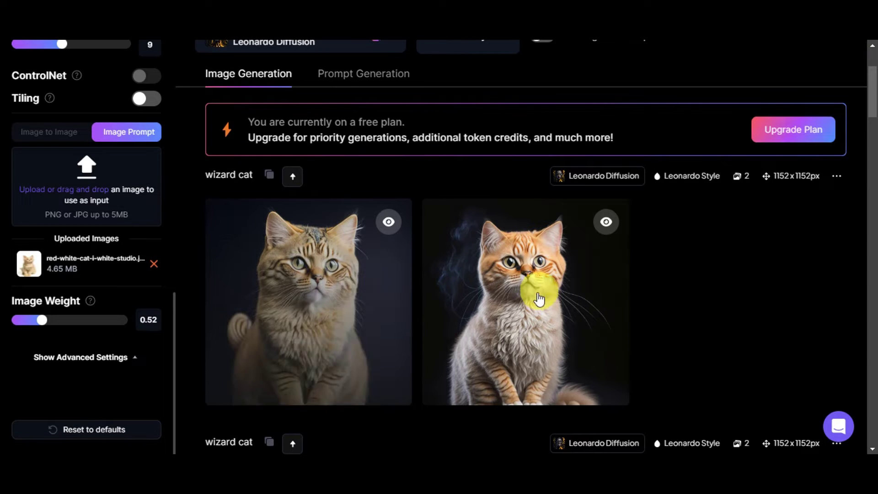
# - Replace the prompt with "Majestic cat wizard casting a spell in a mystical forest, enchanting, magical, vibrant colors, realistic, intricate details"
pyautogui.scroll(1, 684, 298)
pyautogui.scroll(2, 686, 295)
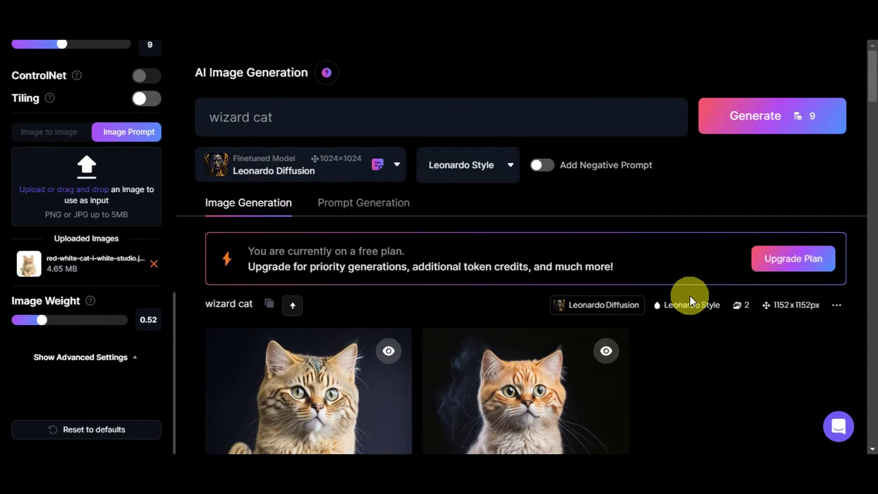
pyautogui.moveTo(327, 118); pyautogui.dragTo(207, 114)
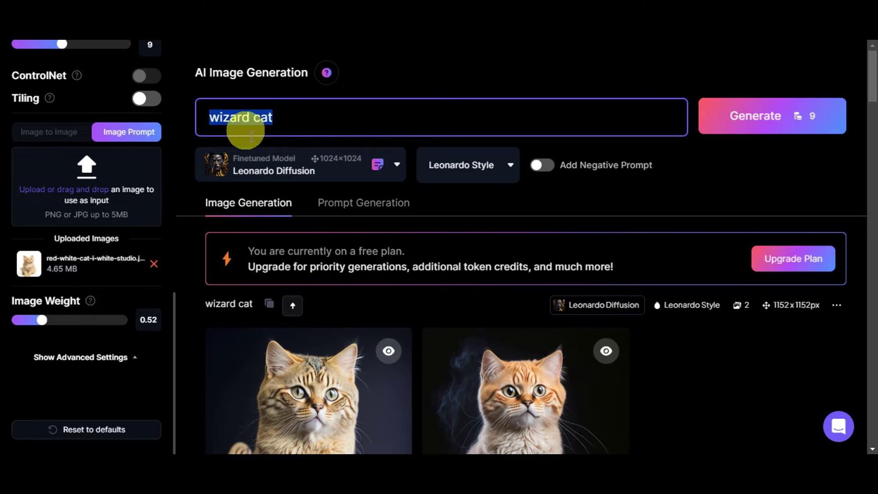
pyautogui.write('Majestic cat wizard casting a spell in a mystical forest, enchanting, magical, vibrant colors, realistic, intricate details')
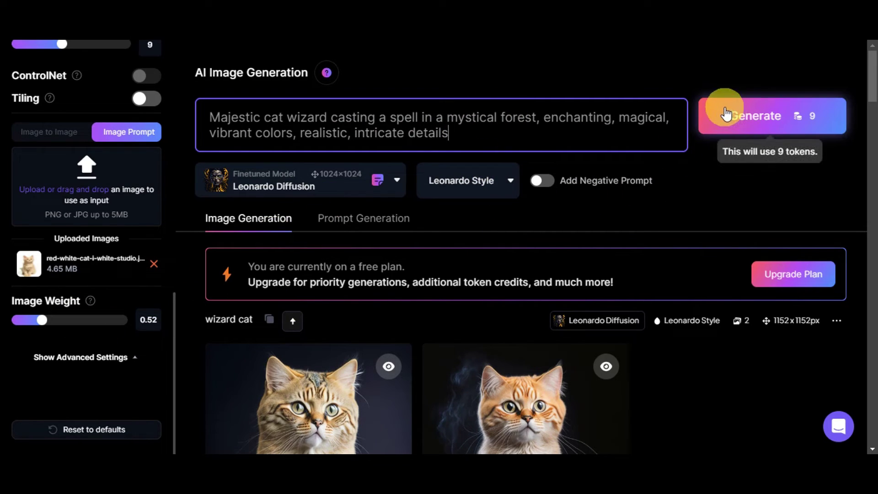
# - Set the Guidance Scale to 8 and the Image Weight to 0.47, and generate images from the detailed cat wizard prompt
pyautogui.scroll(1, 57, 137)
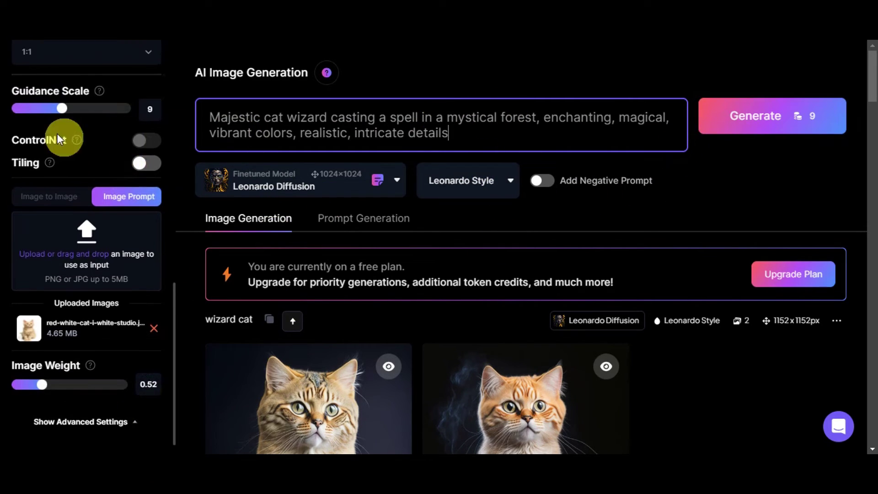
pyautogui.click(54, 110)
pyautogui.click(54, 384)
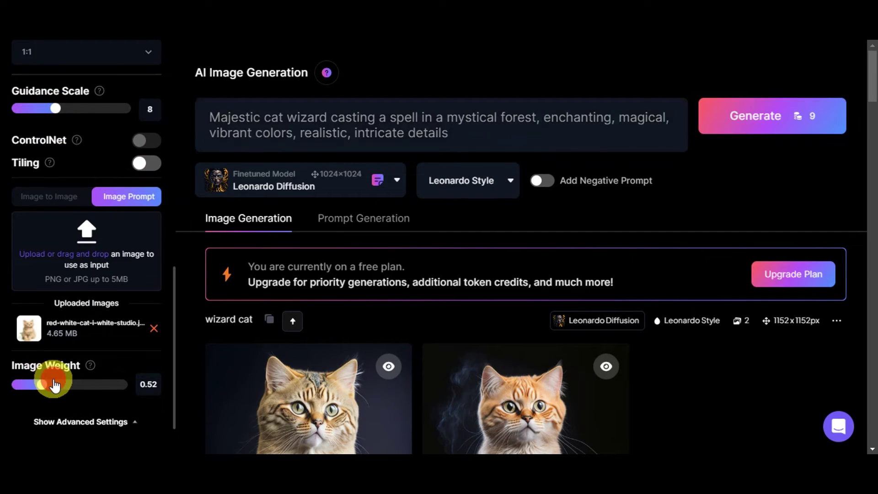
pyautogui.moveTo(54, 386); pyautogui.dragTo(49, 387)
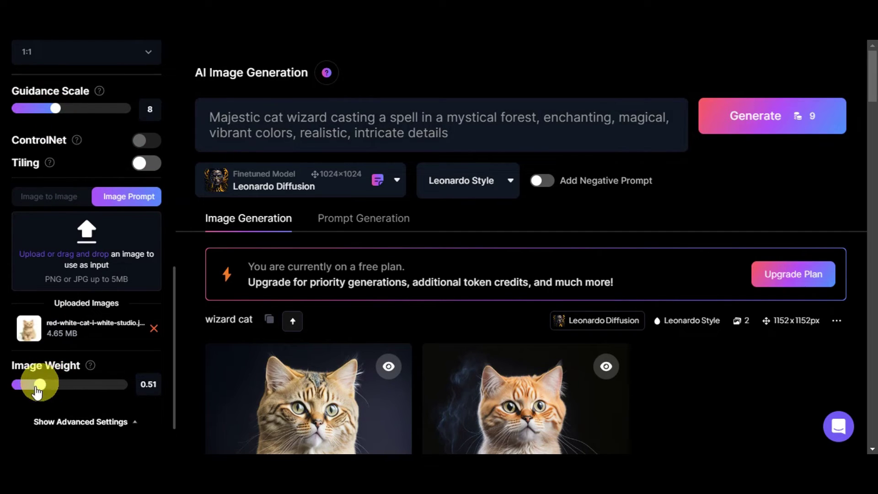
pyautogui.click(32, 385)
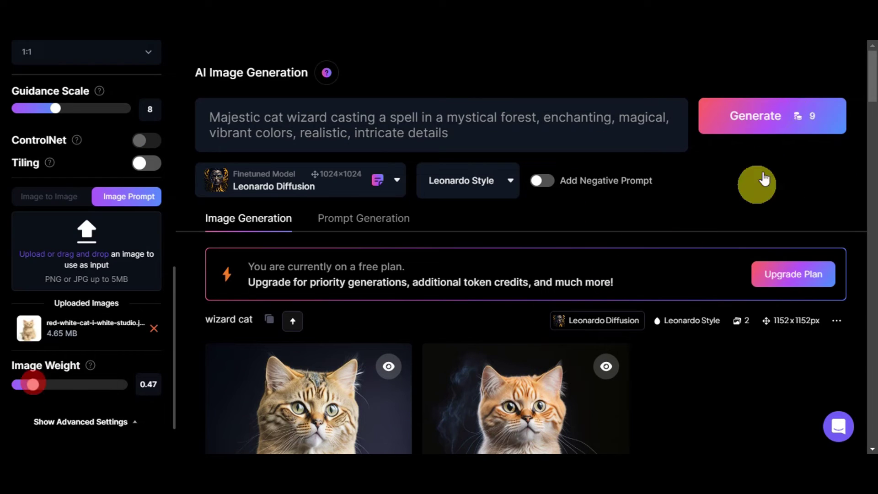
pyautogui.click(758, 119)
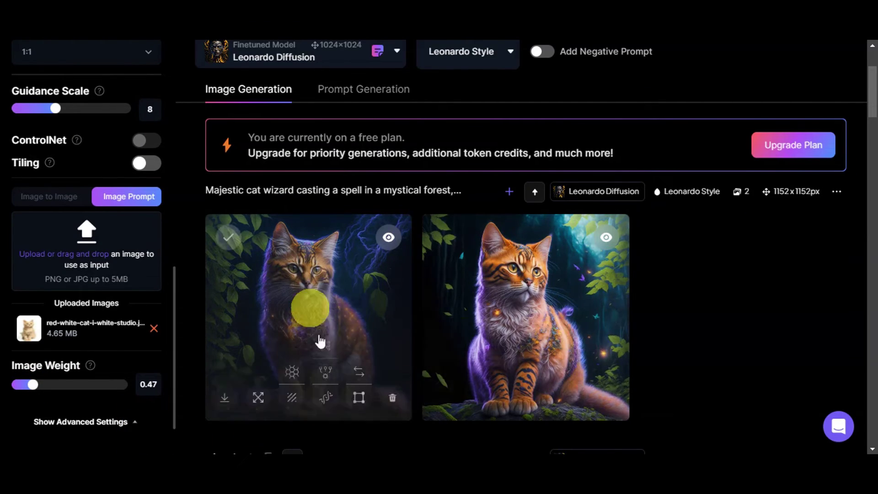
# - View both newly generated cat wizard images enlarged, check the available image actions, and close the preview
pyautogui.click(330, 309)
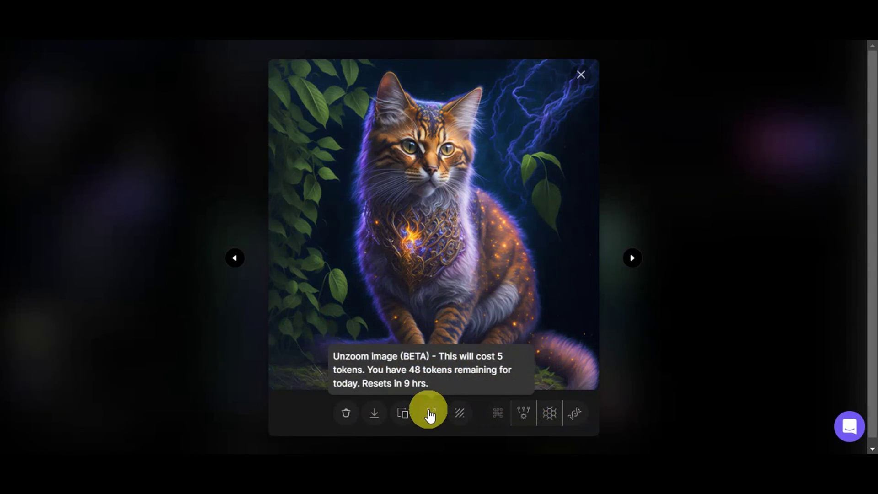
pyautogui.click(631, 260)
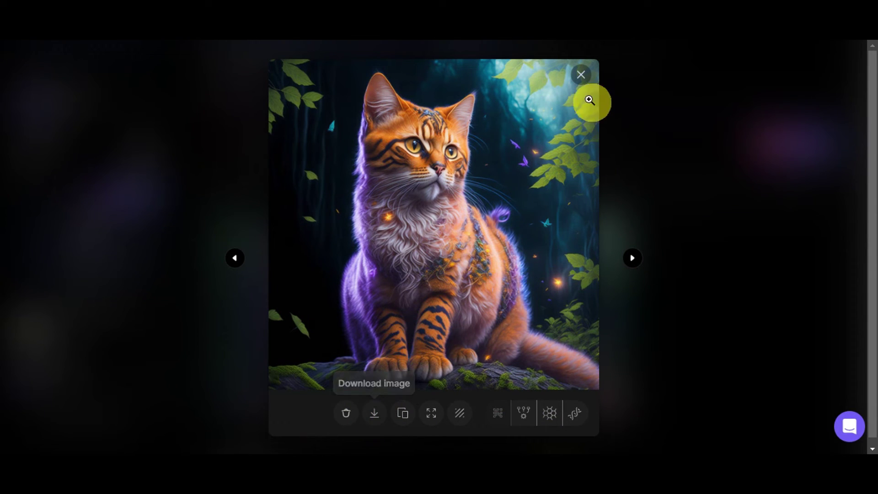
pyautogui.click(580, 80)
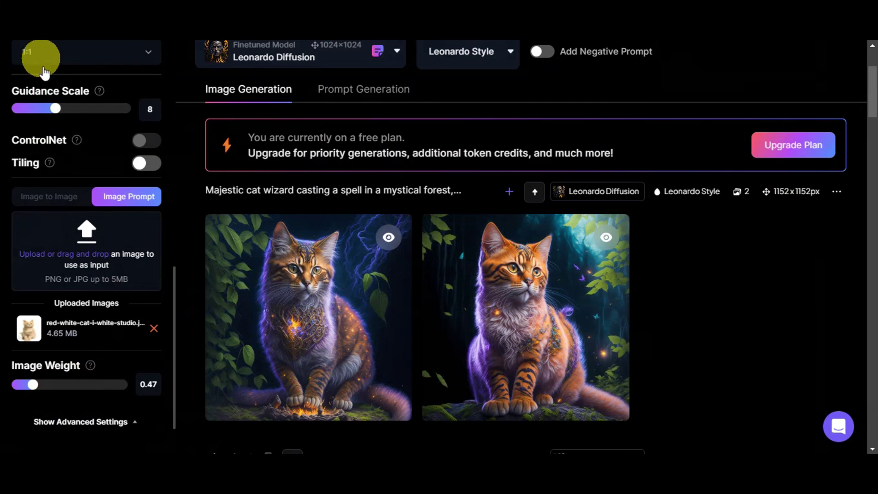
# - Set the Guidance Scale to 5 and the Image Weight to 0.54, and generate another pair of cat wizard images
pyautogui.moveTo(55, 108); pyautogui.dragTo(37, 108)
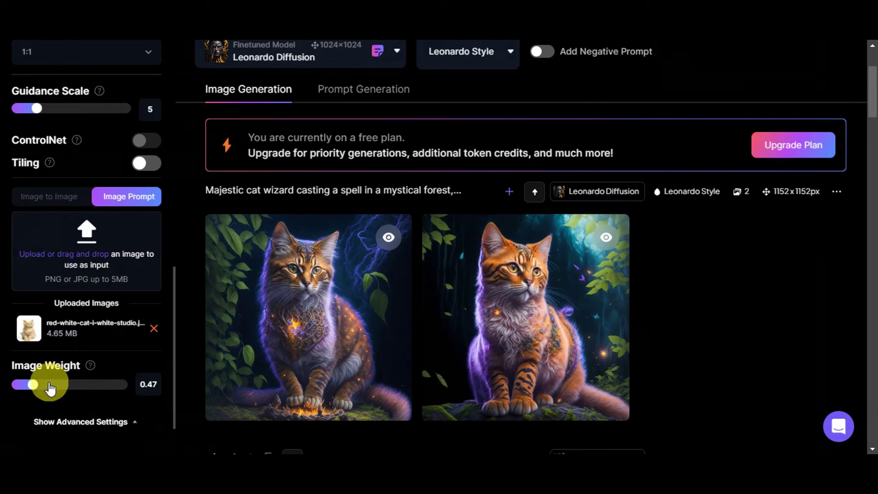
pyautogui.scroll(3, 734, 150)
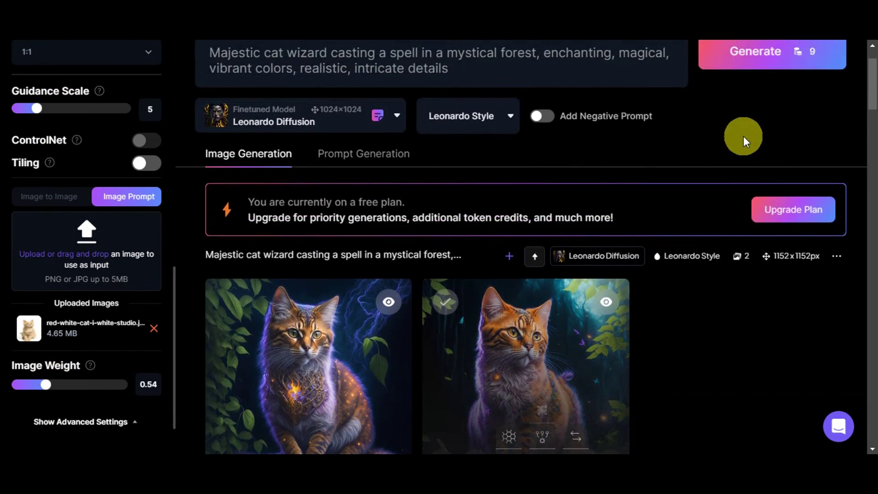
pyautogui.click(755, 129)
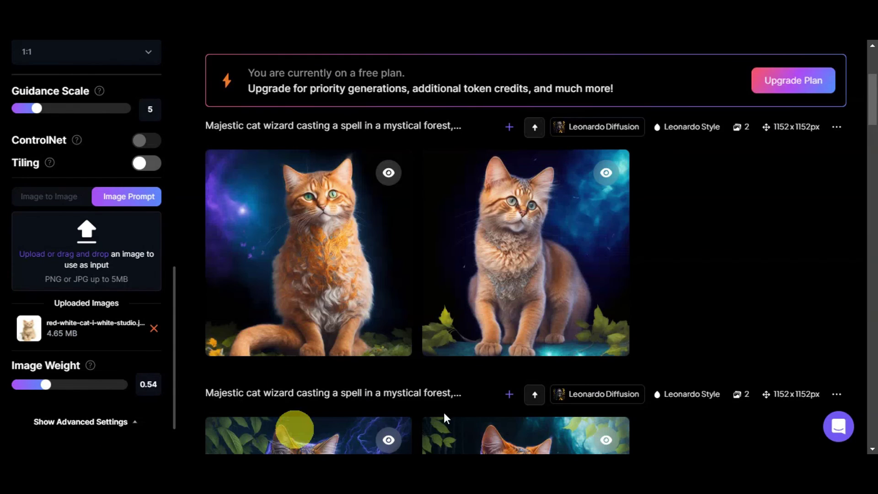